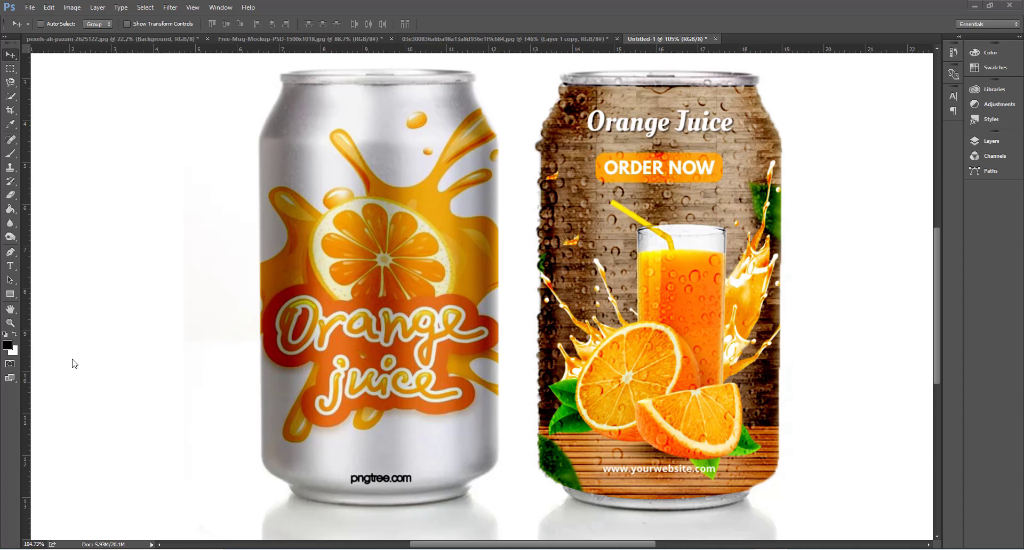
Open the Layers panel and toggle both can label layers off and back on.
{"action": "left_click", "coordinate": [985, 142]}
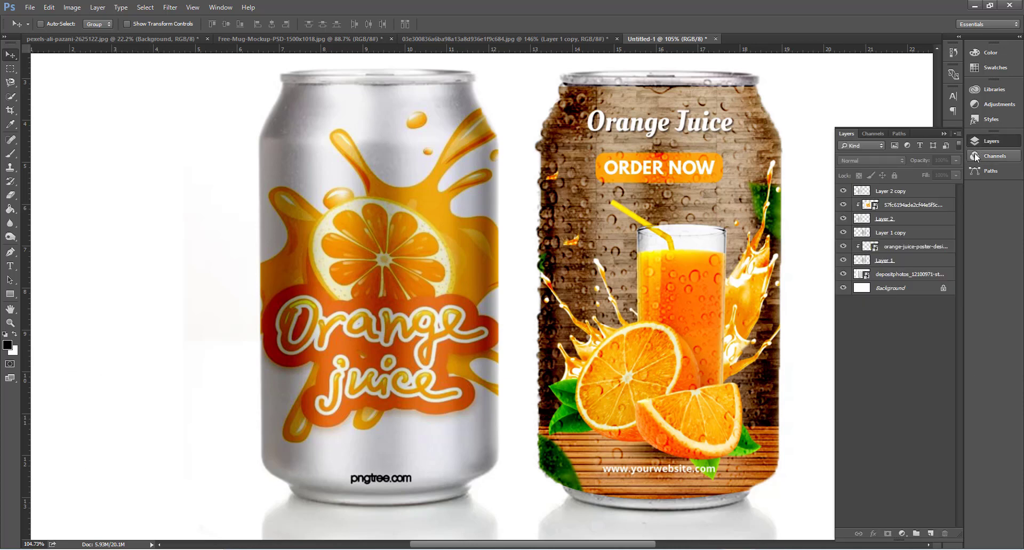
{"action": "left_click", "coordinate": [843, 204]}
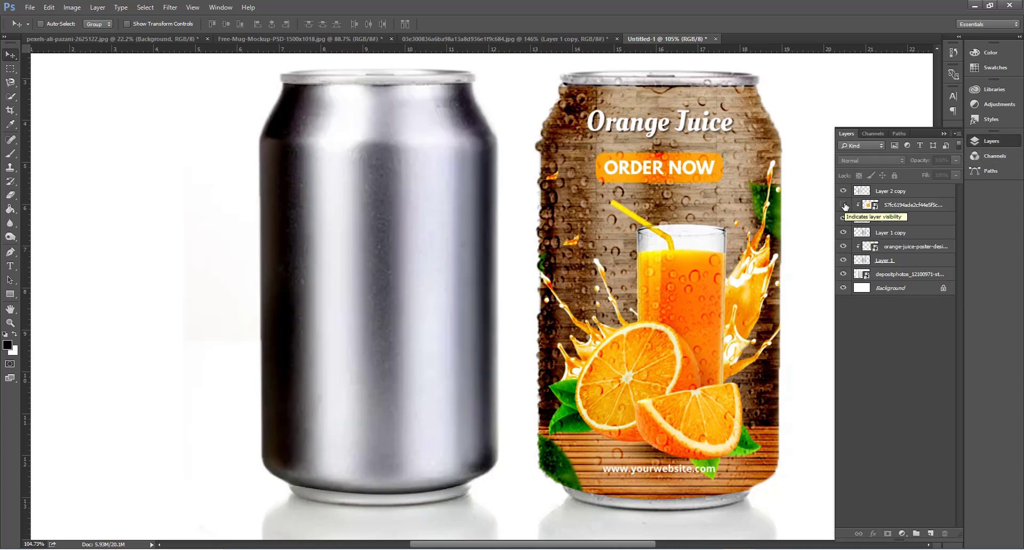
{"action": "left_click", "coordinate": [843, 246]}
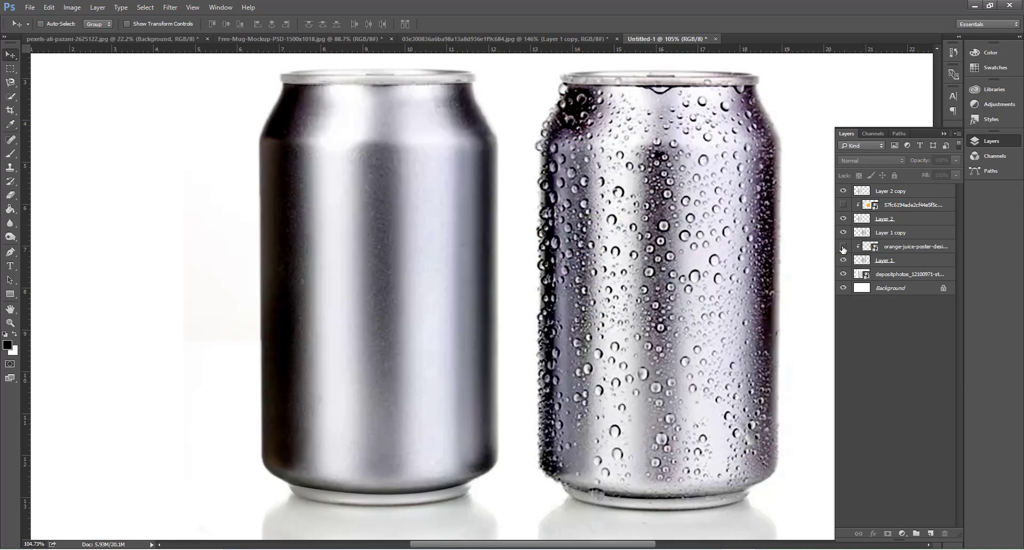
{"action": "left_click", "coordinate": [844, 205]}
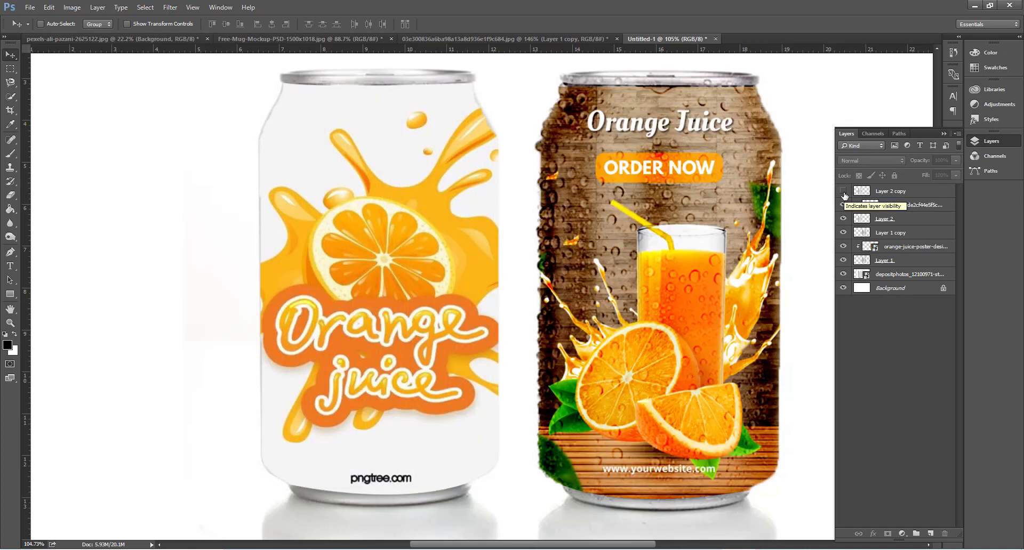
Toggle the right can's water droplet layer off and on, and restore the left can's shading.
{"action": "left_click", "coordinate": [843, 233]}
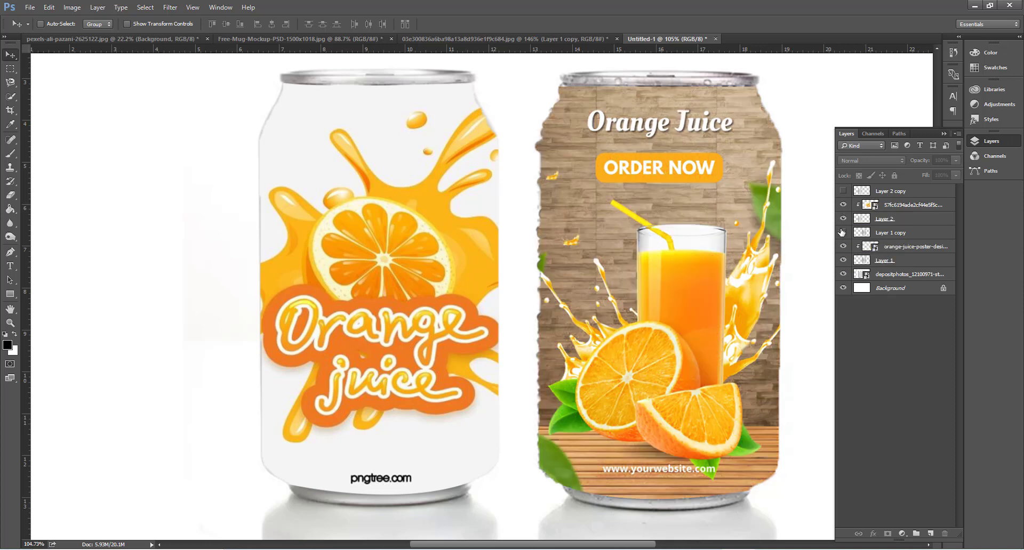
{"action": "left_click", "coordinate": [842, 232]}
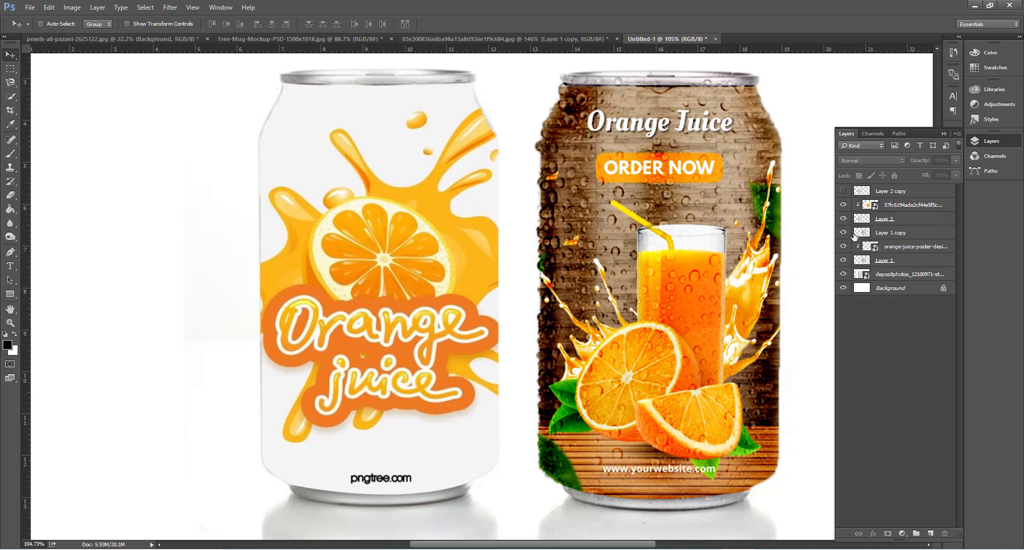
{"action": "left_click", "coordinate": [843, 233]}
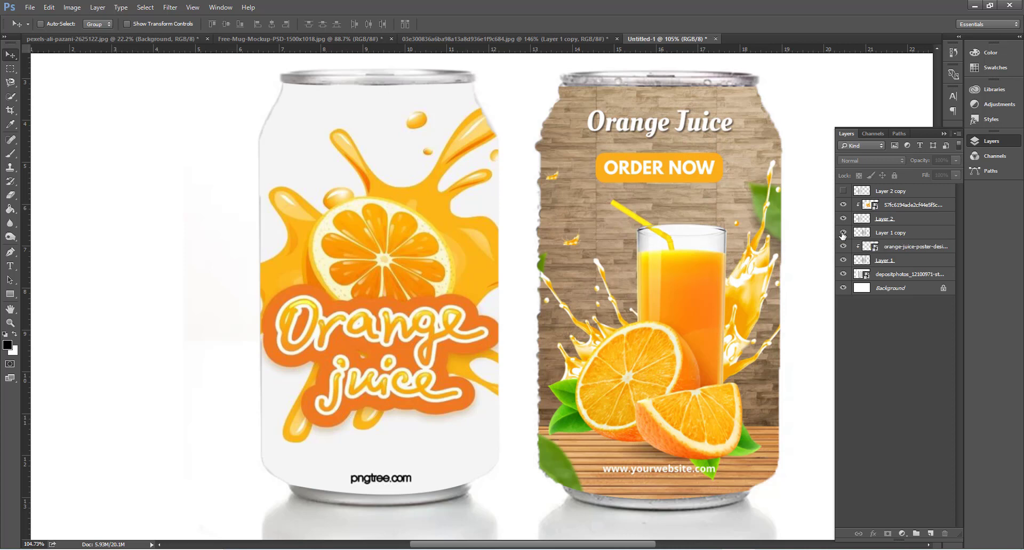
{"action": "left_click", "coordinate": [843, 233]}
{"action": "left_click", "coordinate": [842, 191]}
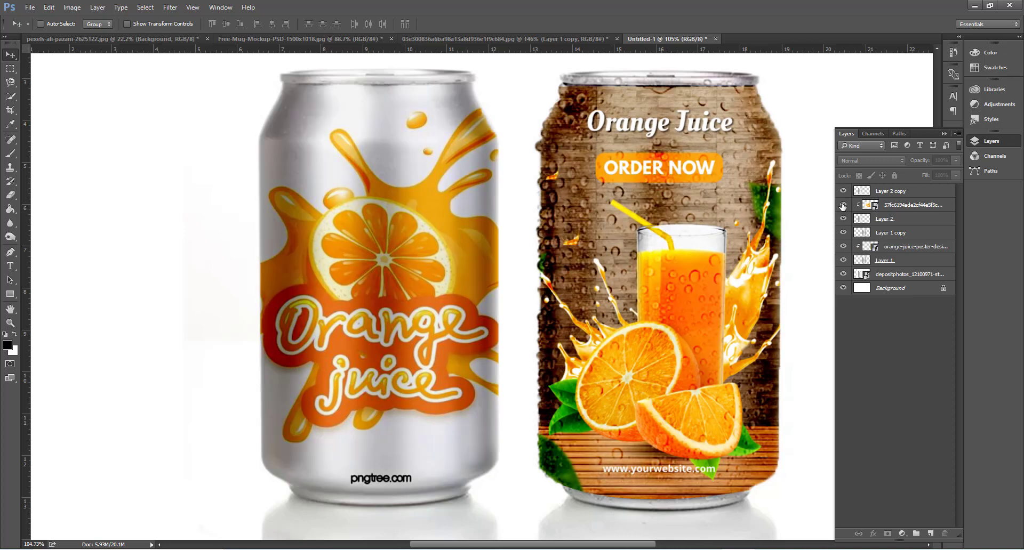
Hide the label, shading and can-photo layers to see what each contributes.
{"action": "left_click", "coordinate": [843, 205]}
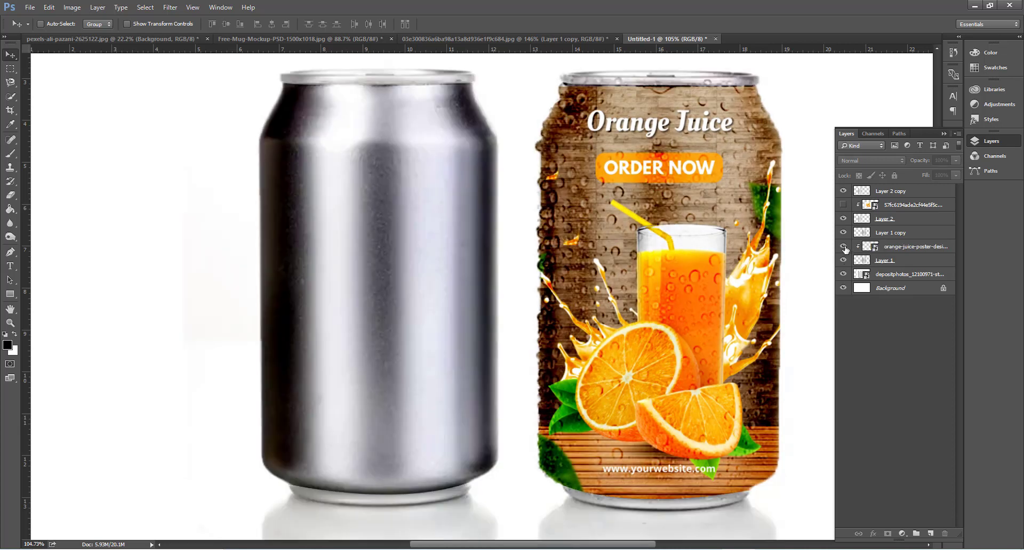
{"action": "left_click", "coordinate": [843, 246]}
{"action": "left_click", "coordinate": [843, 191]}
{"action": "left_click", "coordinate": [843, 218]}
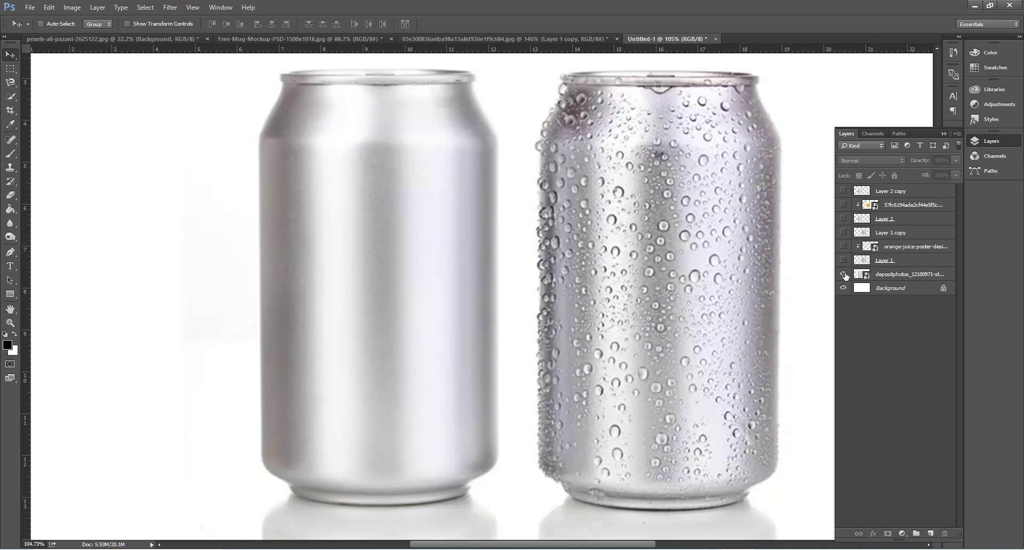
{"action": "left_click", "coordinate": [843, 274]}
Turn every layer back on so both cans show their orange juice labels.
{"action": "left_click", "coordinate": [843, 261]}
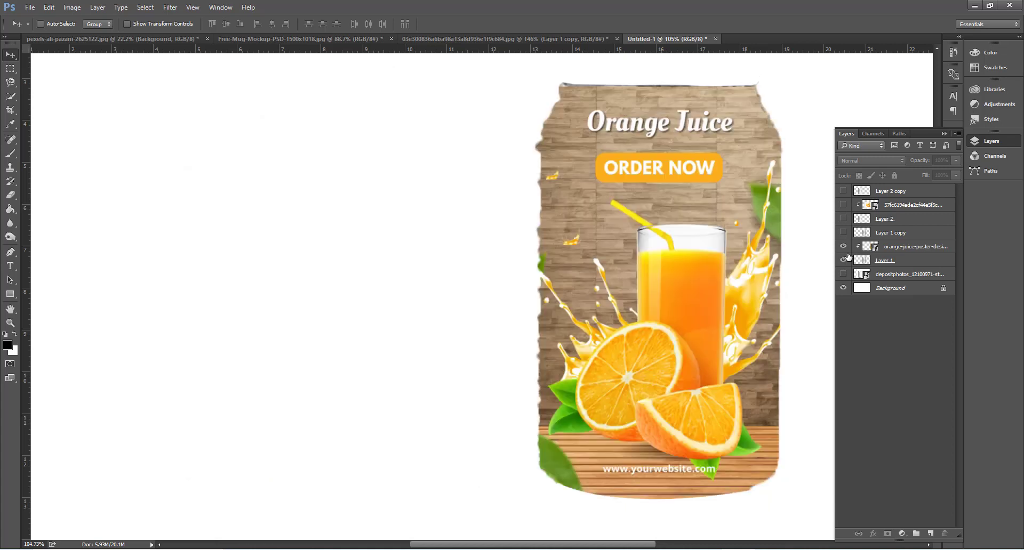
{"action": "left_click", "coordinate": [843, 274]}
{"action": "left_click", "coordinate": [843, 232]}
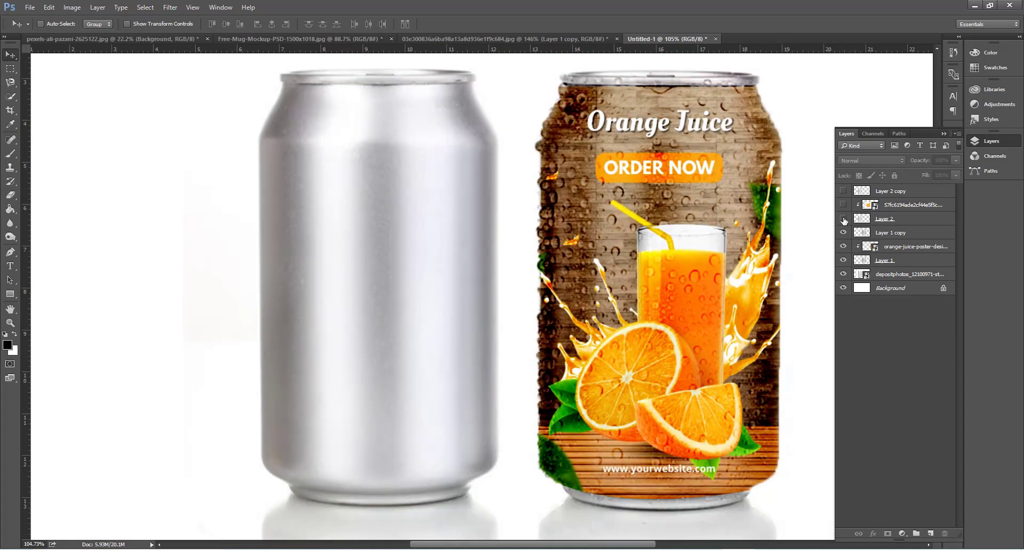
{"action": "left_click", "coordinate": [842, 219]}
{"action": "left_click", "coordinate": [843, 205]}
{"action": "left_click", "coordinate": [843, 191]}
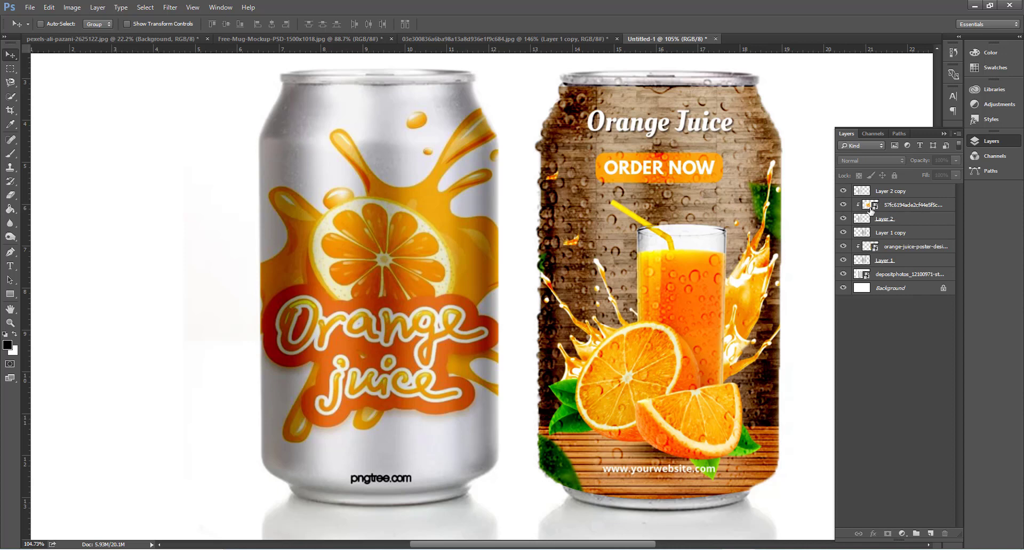
Duplicate the Linear Burn Layer 2 copy as Layer 2 copy 2.
{"action": "left_click", "coordinate": [893, 208]}
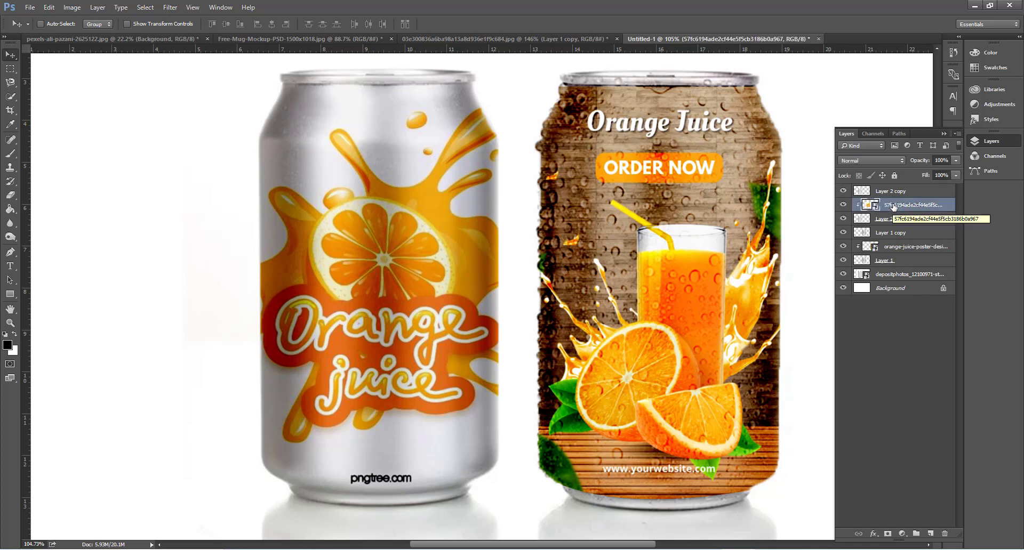
{"action": "right_click", "coordinate": [895, 207]}
{"action": "left_click", "coordinate": [897, 207]}
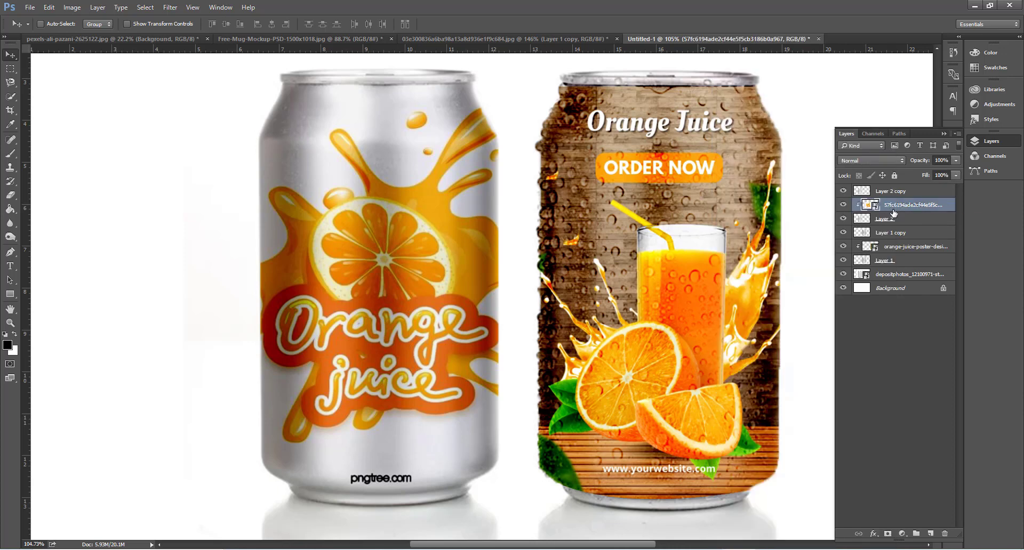
{"action": "left_click", "coordinate": [895, 219]}
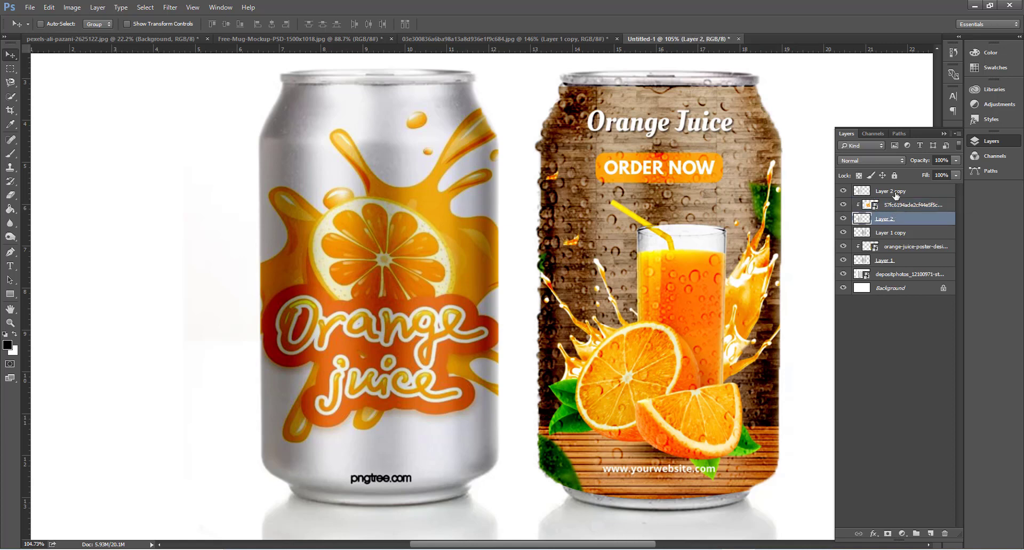
{"action": "left_click", "coordinate": [896, 193]}
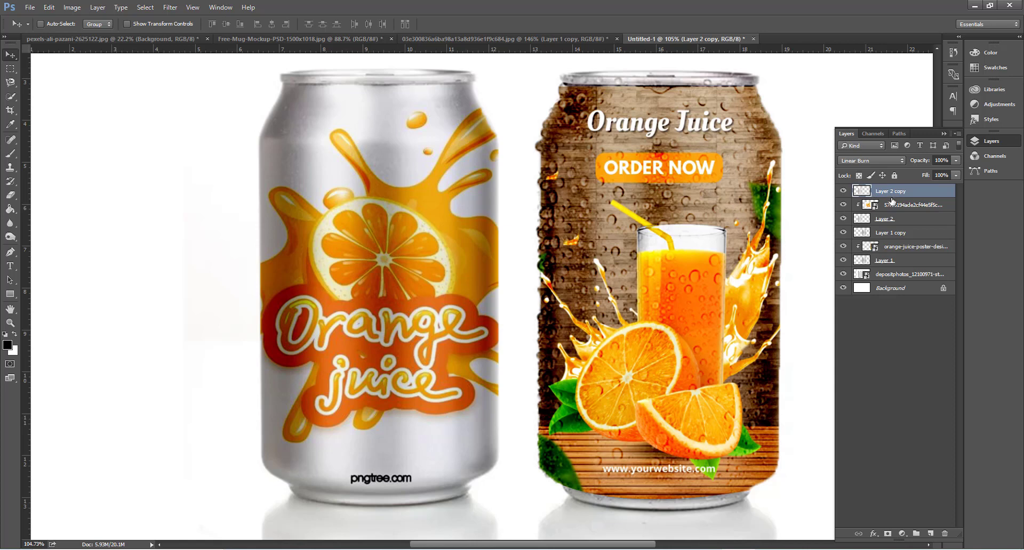
{"action": "key", "text": "ctrl+j"}
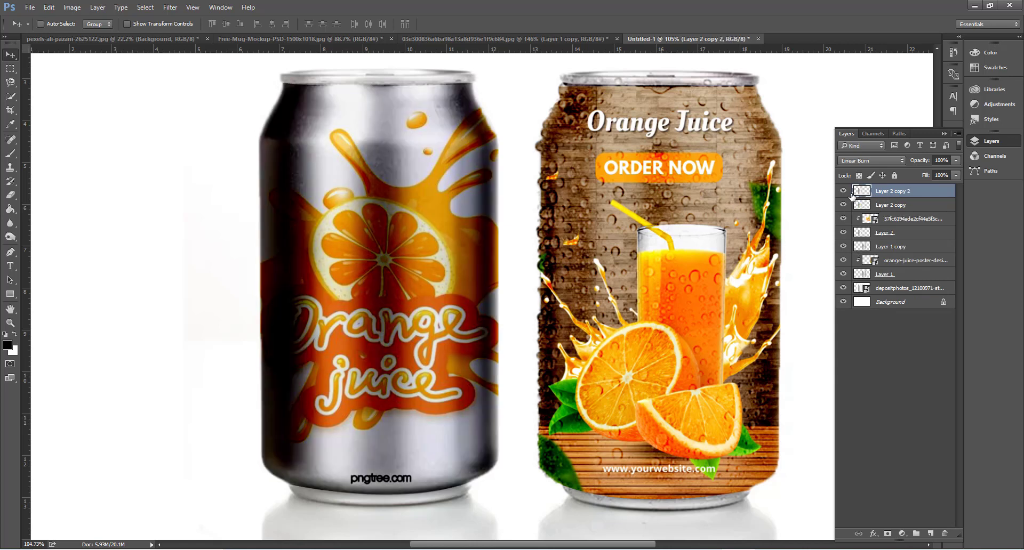
Group Layer 2 copy, Layer 2 and the left label image into Group 1.
{"action": "left_click", "coordinate": [875, 207]}
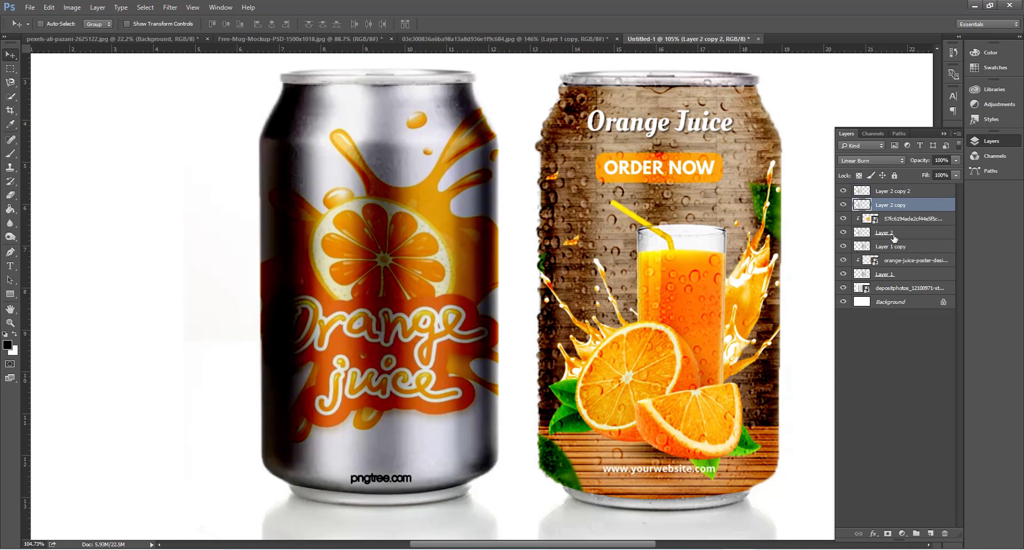
{"action": "left_click", "coordinate": [894, 234], "text": "ctrl"}
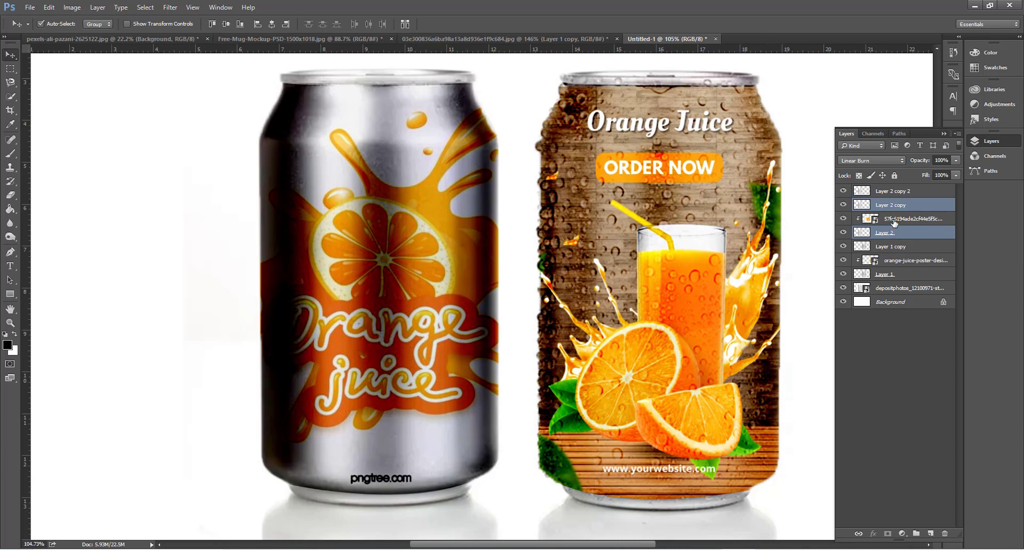
{"action": "left_click", "coordinate": [895, 220], "text": "ctrl"}
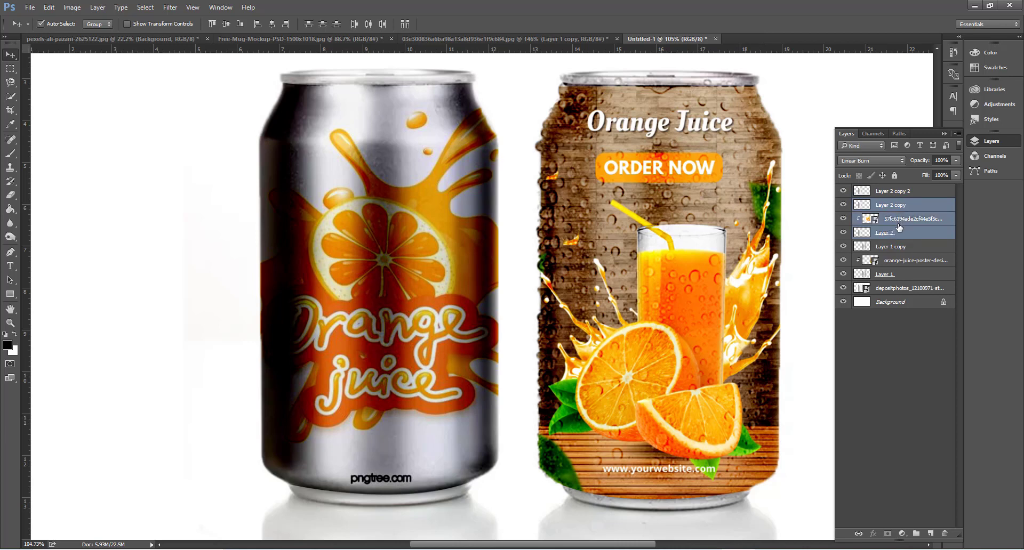
{"action": "key", "text": "ctrl+g"}
Hide Group 1 and expand it to view its layers.
{"action": "left_click", "coordinate": [843, 204]}
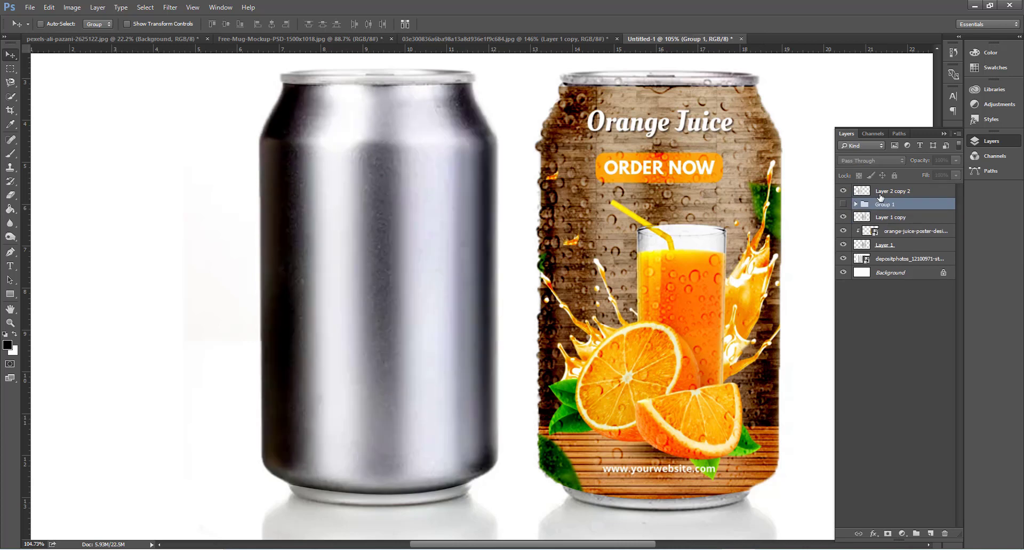
{"action": "left_click", "coordinate": [881, 192]}
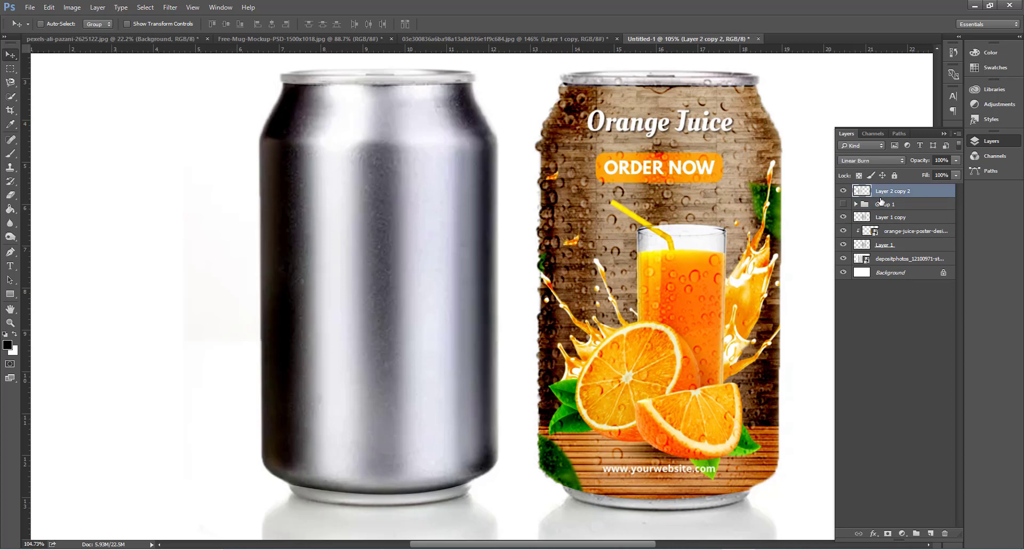
{"action": "left_click", "coordinate": [856, 204]}
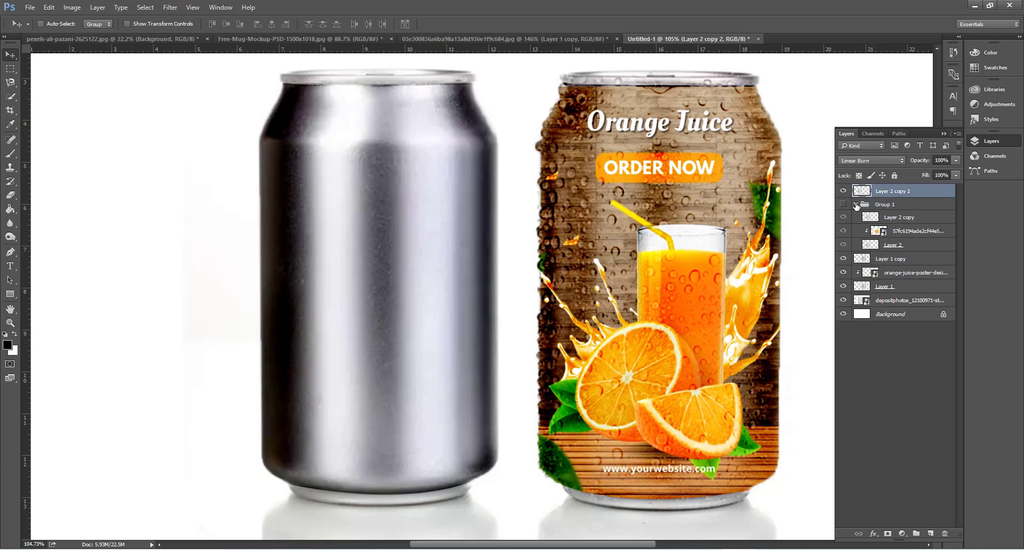
{"action": "left_click", "coordinate": [856, 204]}
{"action": "left_click", "coordinate": [856, 204]}
{"action": "left_click", "coordinate": [855, 204]}
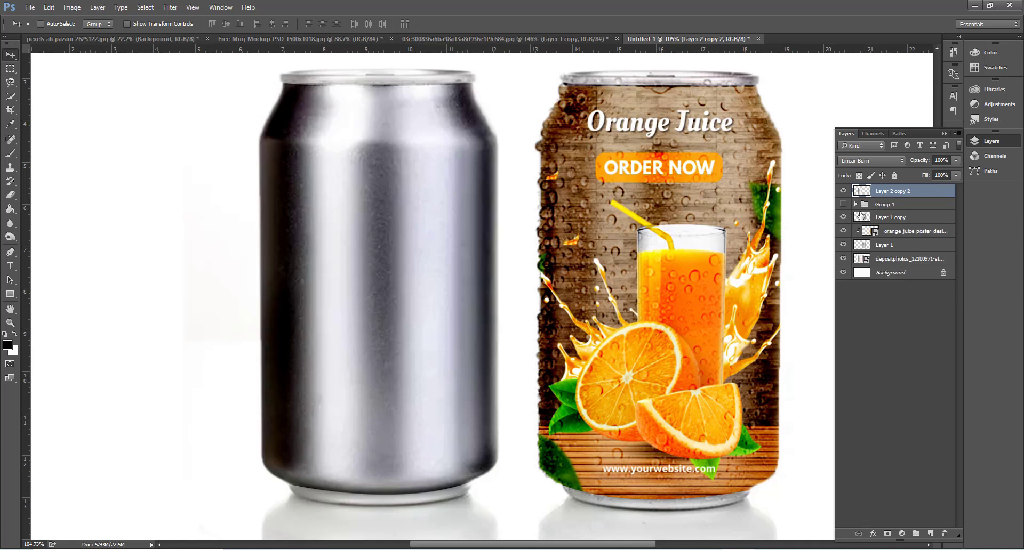
{"action": "left_click", "coordinate": [856, 204]}
Copy the label image to the top of the stack and duplicate Layer 2 copy 2.
{"action": "left_click", "coordinate": [895, 231]}
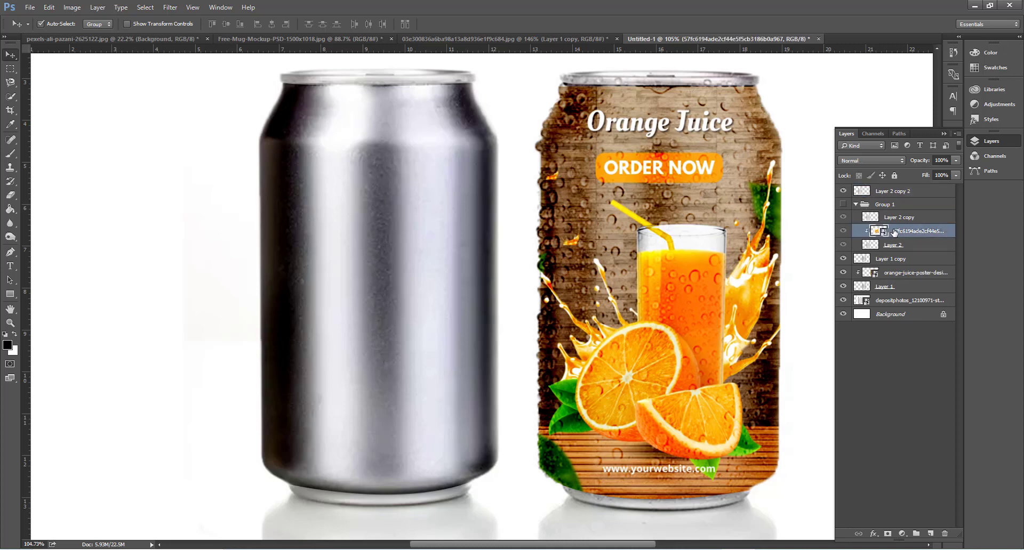
{"action": "key", "text": "ctrl+j"}
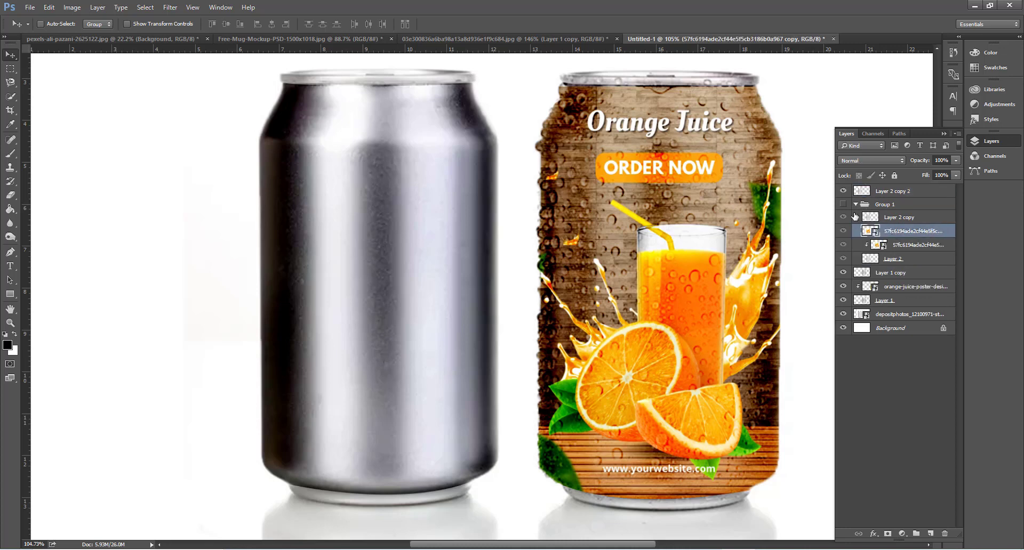
{"action": "left_click", "coordinate": [844, 204]}
{"action": "left_click", "coordinate": [843, 204]}
{"action": "left_click_drag", "start_coordinate": [905, 231], "coordinate": [887, 189]}
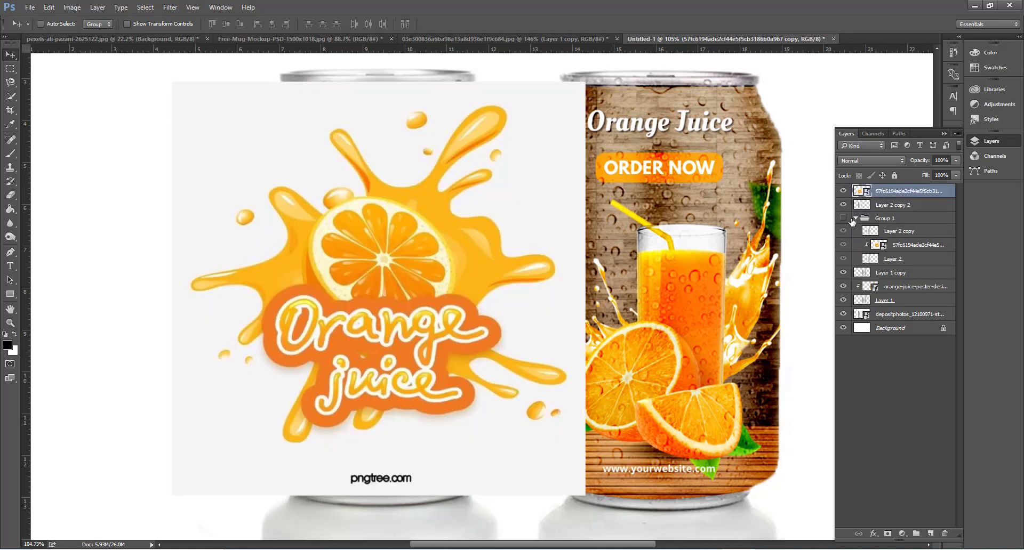
{"action": "left_click", "coordinate": [855, 219]}
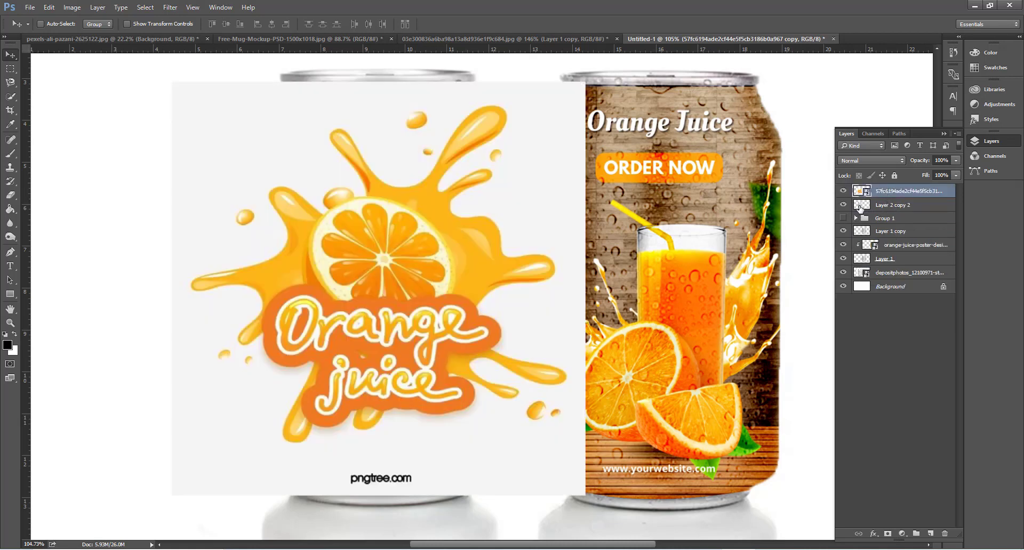
{"action": "left_click", "coordinate": [879, 206]}
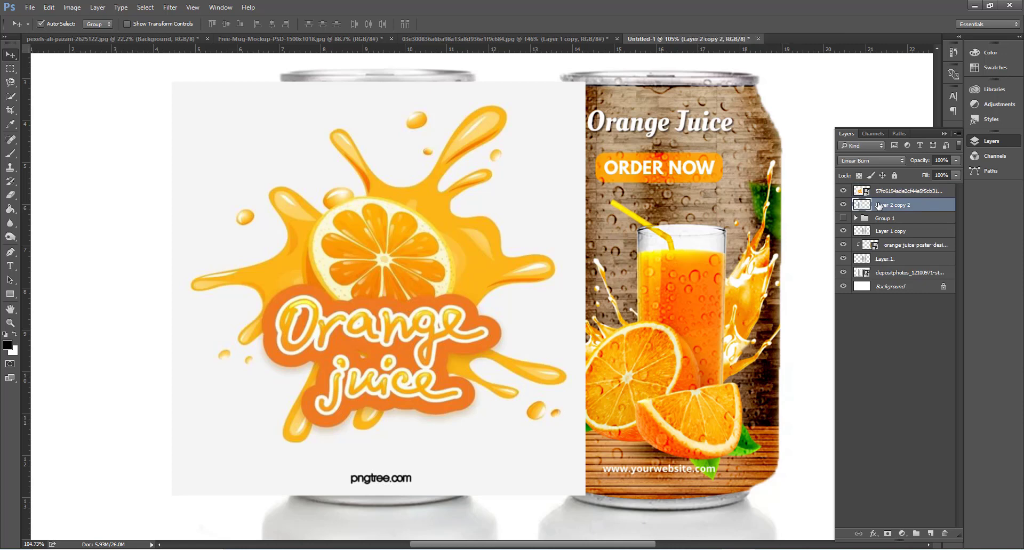
{"action": "key", "text": "ctrl+j"}
Place Layer 2 copy 3 above the label copy and clip the splash label to the can.
{"action": "left_click_drag", "start_coordinate": [880, 205], "coordinate": [888, 193]}
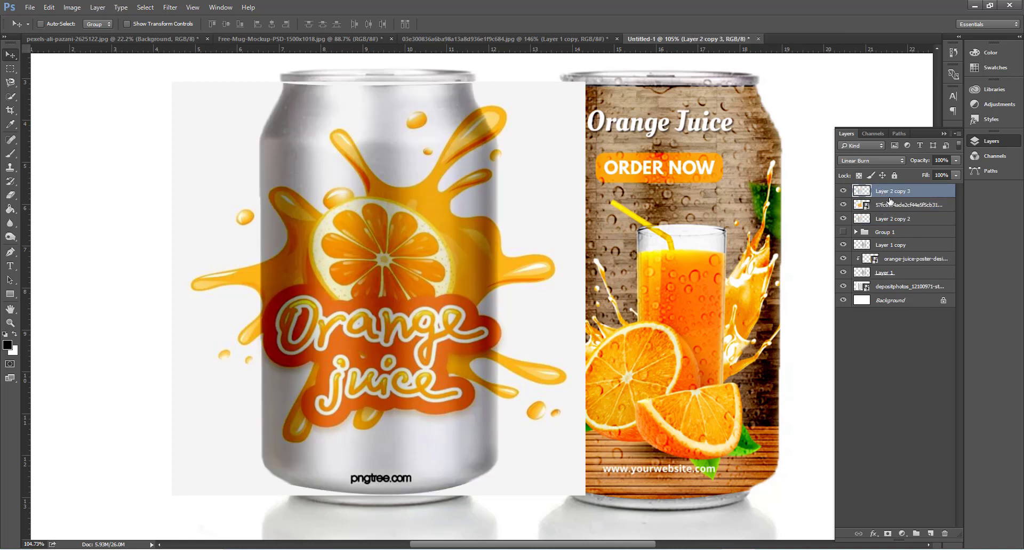
{"action": "left_click", "coordinate": [898, 159]}
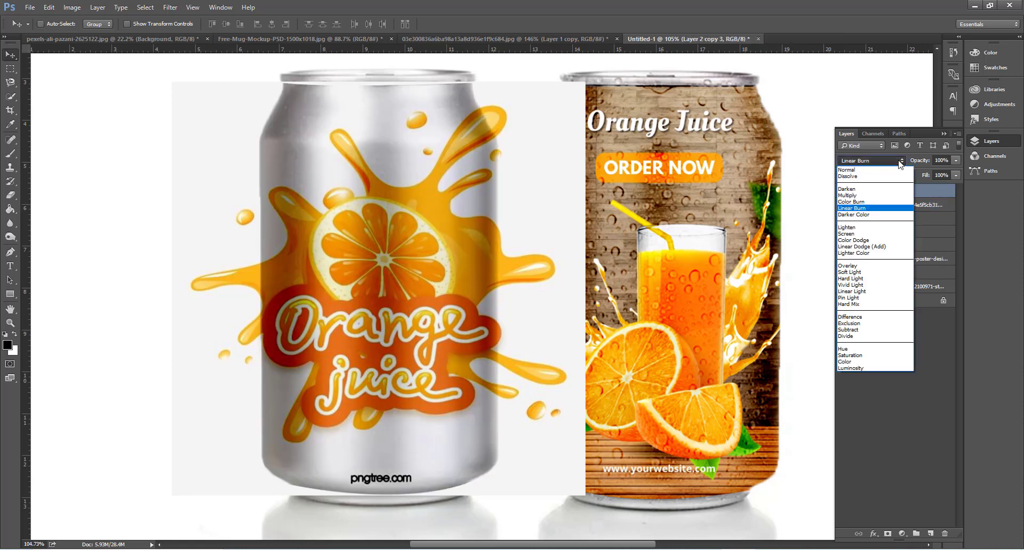
{"action": "left_click", "coordinate": [900, 162]}
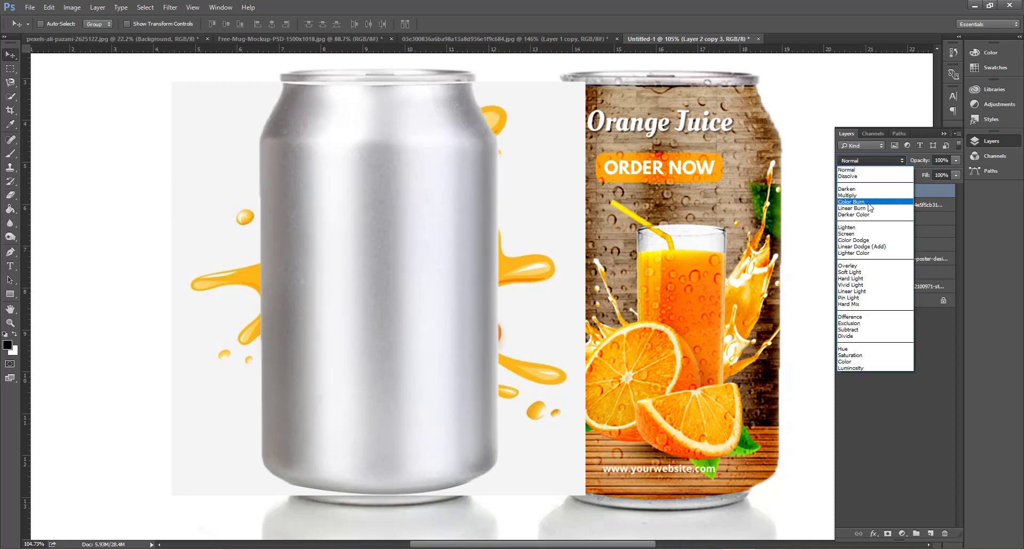
{"action": "left_click", "coordinate": [868, 211]}
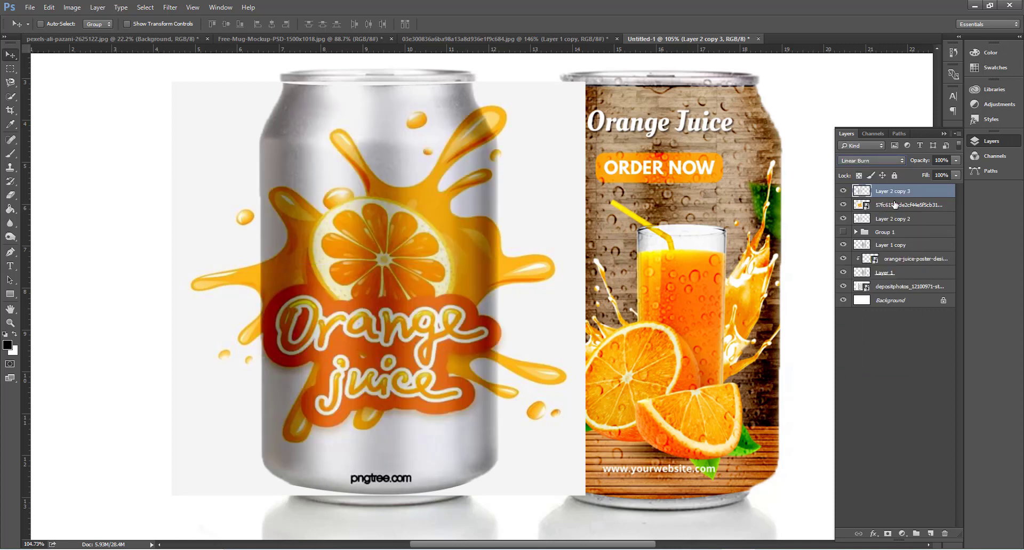
{"action": "left_click", "coordinate": [895, 204]}
{"action": "right_click", "coordinate": [895, 204]}
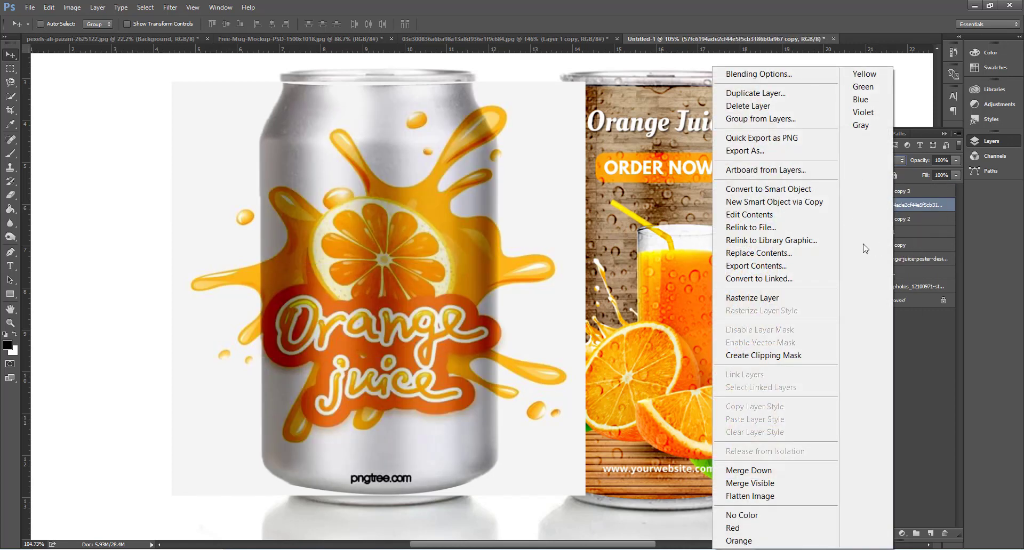
{"action": "left_click", "coordinate": [788, 354]}
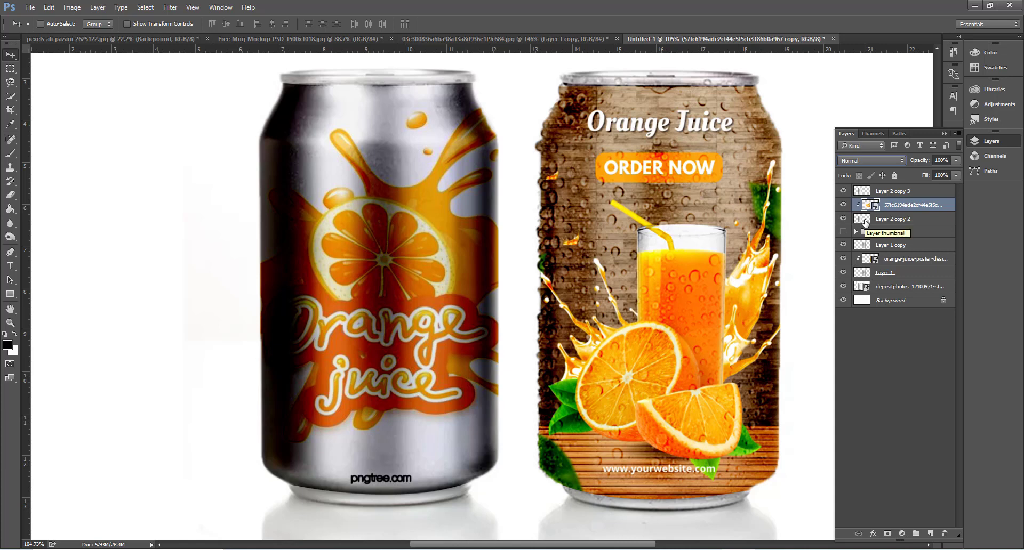
Set Layer 2 copy 3's blend mode to Multiply after trying Color Burn.
{"action": "left_click", "coordinate": [883, 192]}
{"action": "left_click", "coordinate": [901, 159]}
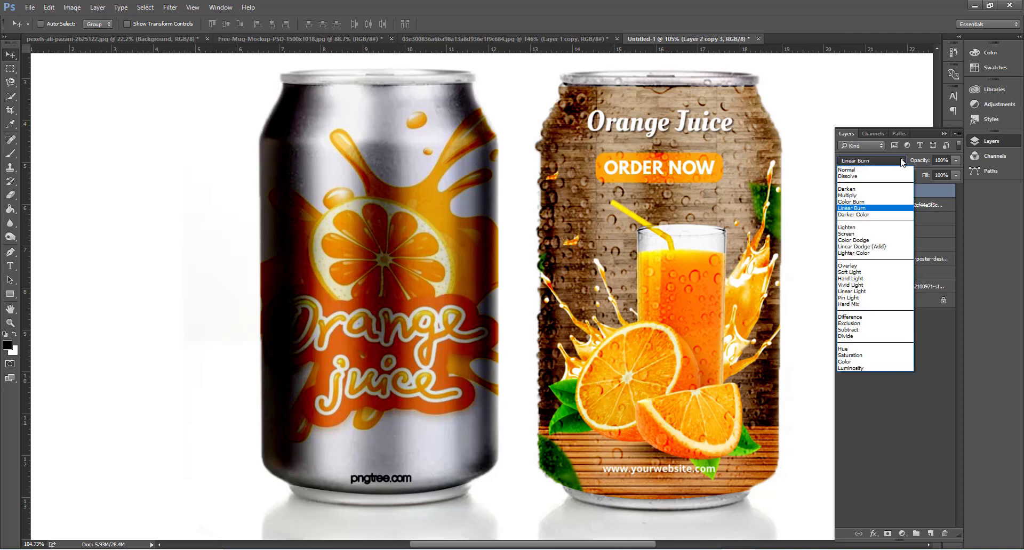
{"action": "left_click", "coordinate": [873, 202]}
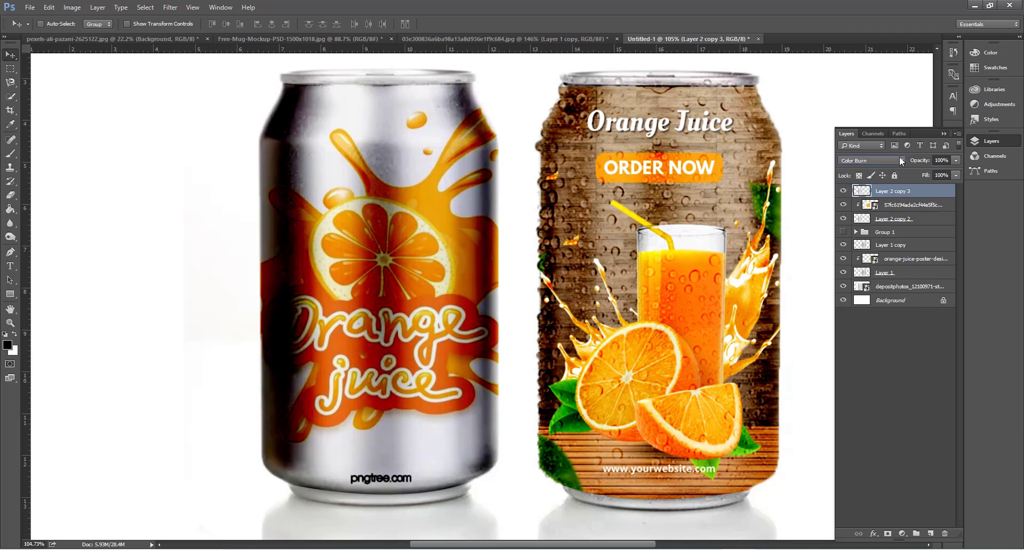
{"action": "left_click", "coordinate": [900, 160]}
{"action": "left_click", "coordinate": [874, 196]}
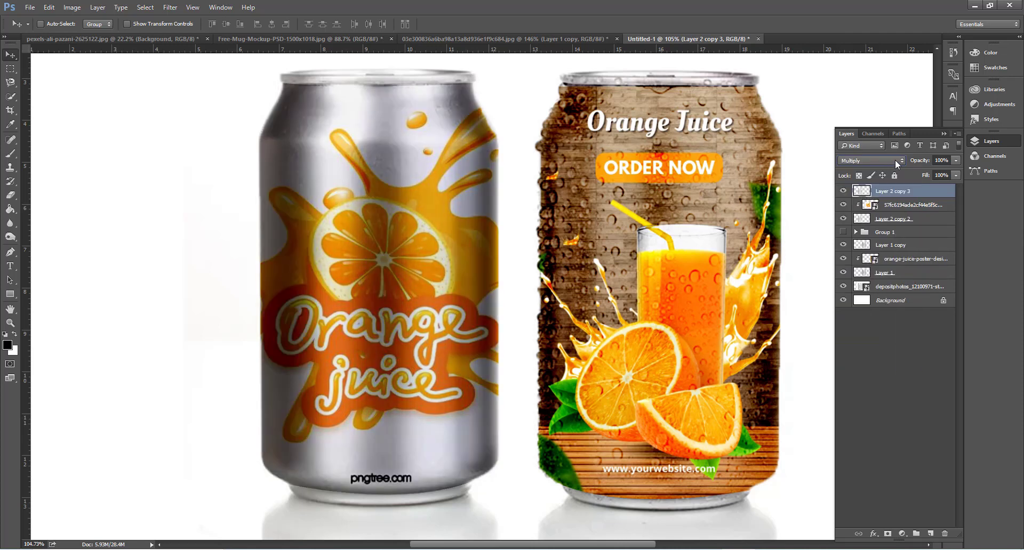
{"action": "left_click", "coordinate": [896, 214]}
Group the three left-can layers into Group 2 and compare it with Group 1.
{"action": "left_click", "coordinate": [902, 193], "text": "ctrl"}
{"action": "left_click", "coordinate": [898, 205], "text": "ctrl"}
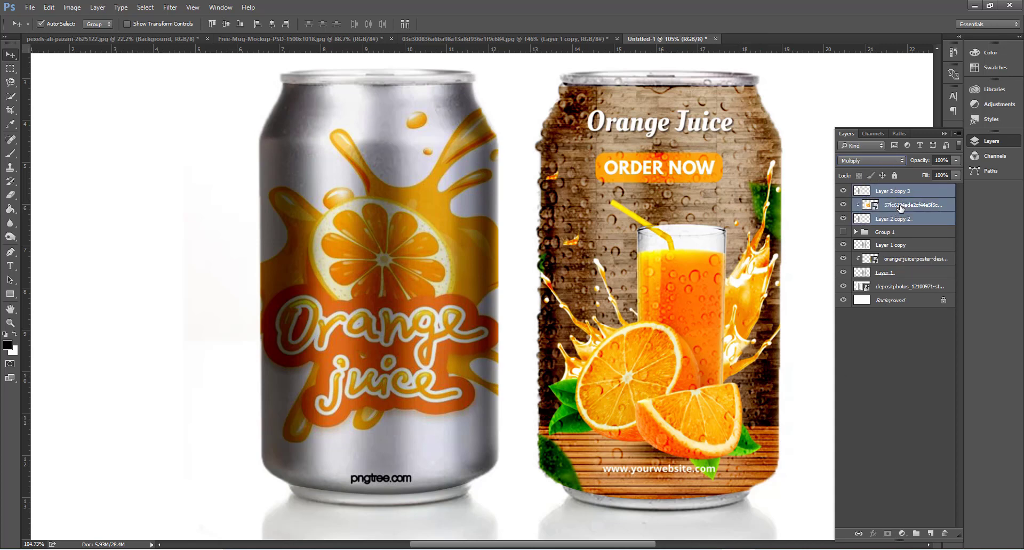
{"action": "key", "text": "ctrl+g"}
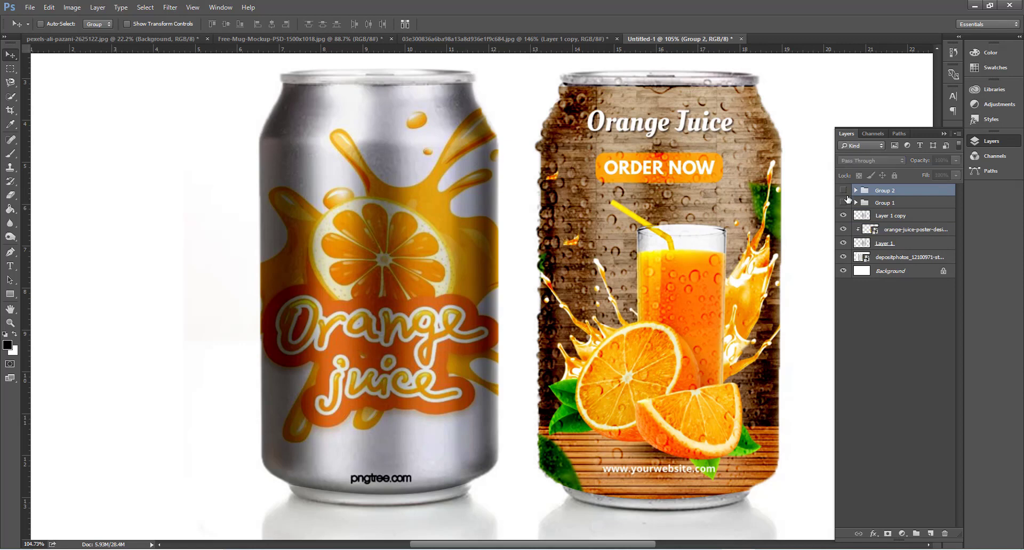
{"action": "left_click", "coordinate": [843, 191]}
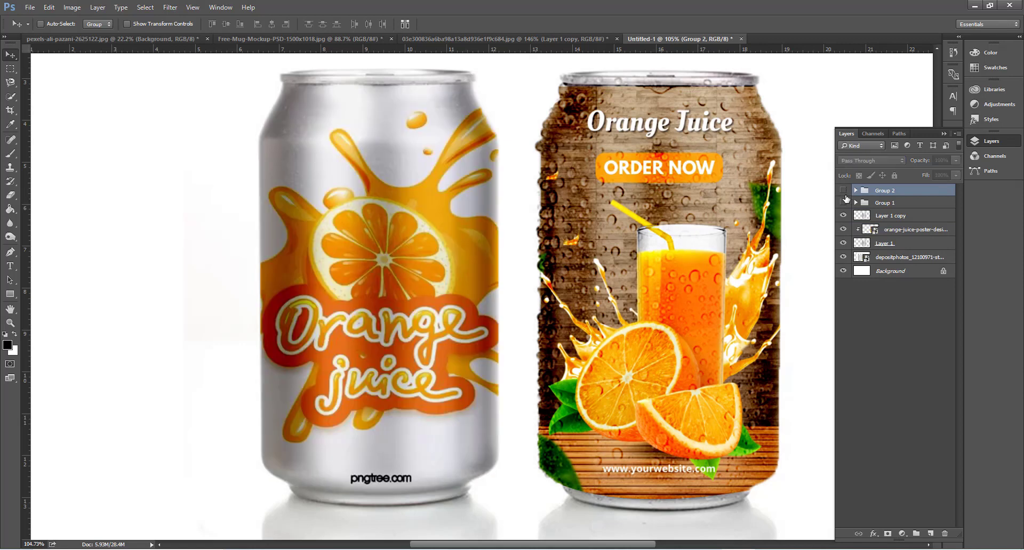
{"action": "left_click", "coordinate": [843, 202]}
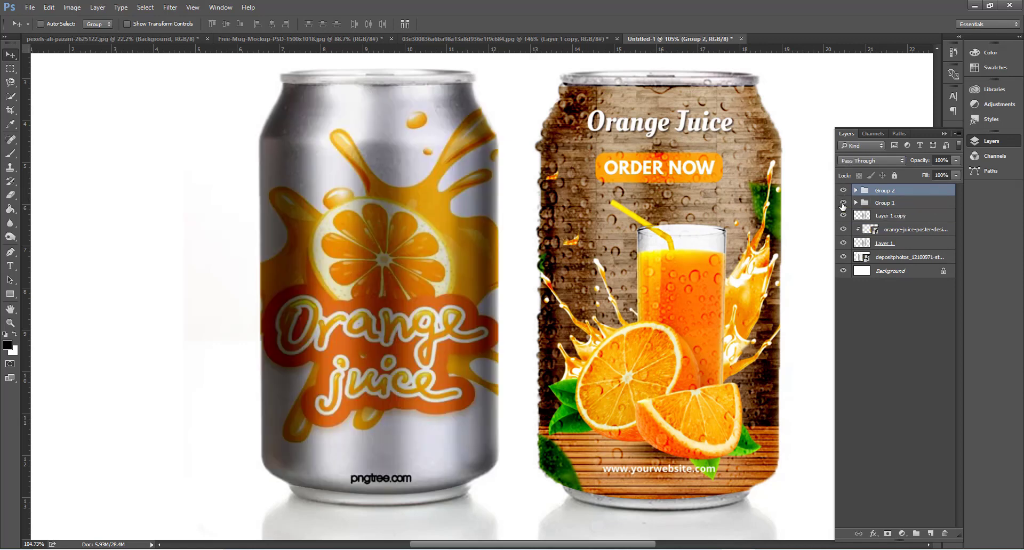
{"action": "left_click", "coordinate": [843, 204]}
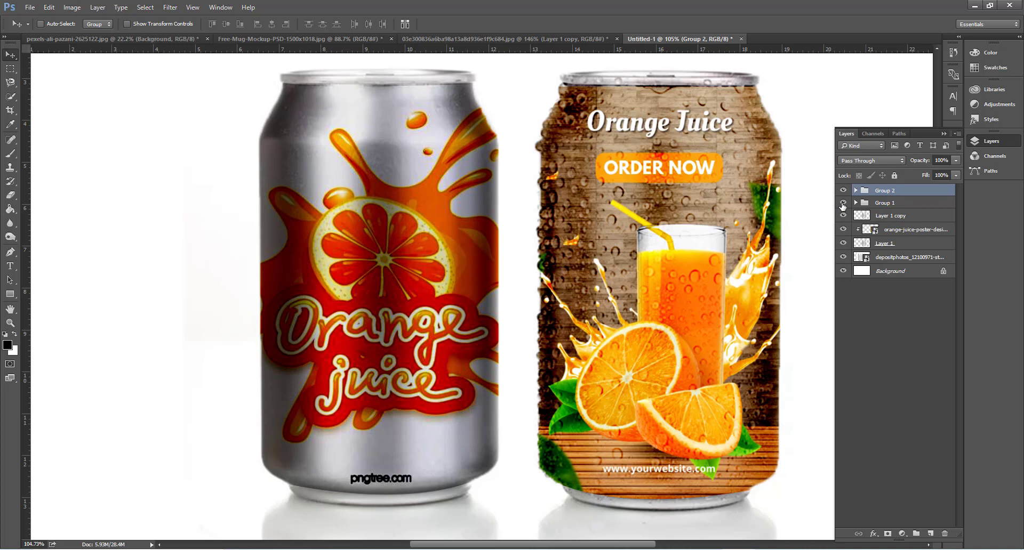
{"action": "left_click", "coordinate": [843, 191]}
{"action": "left_click", "coordinate": [844, 191]}
Duplicate the Layer 1 copy droplet layer and the poster, moving the poster copy up.
{"action": "left_click", "coordinate": [865, 222]}
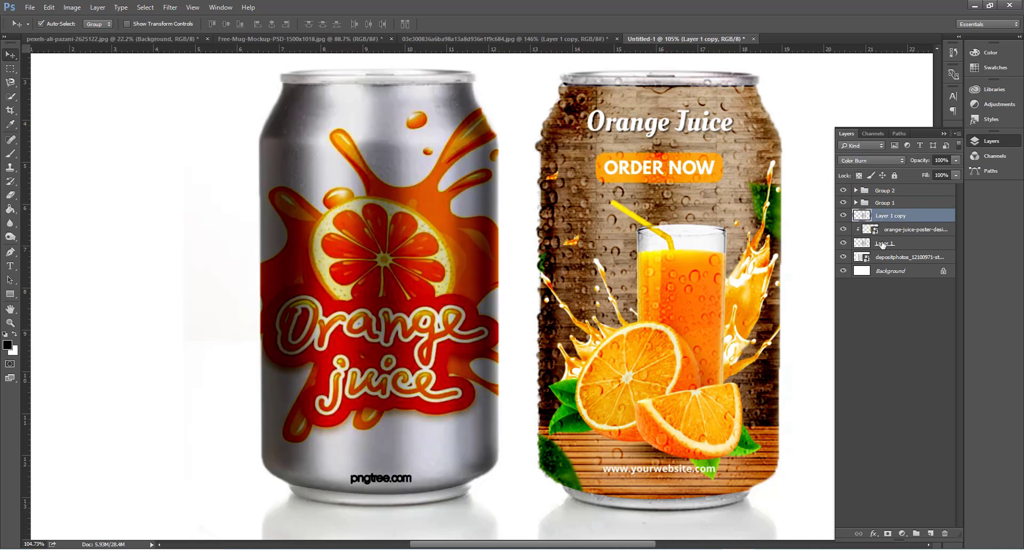
{"action": "left_click", "coordinate": [883, 231], "text": "ctrl"}
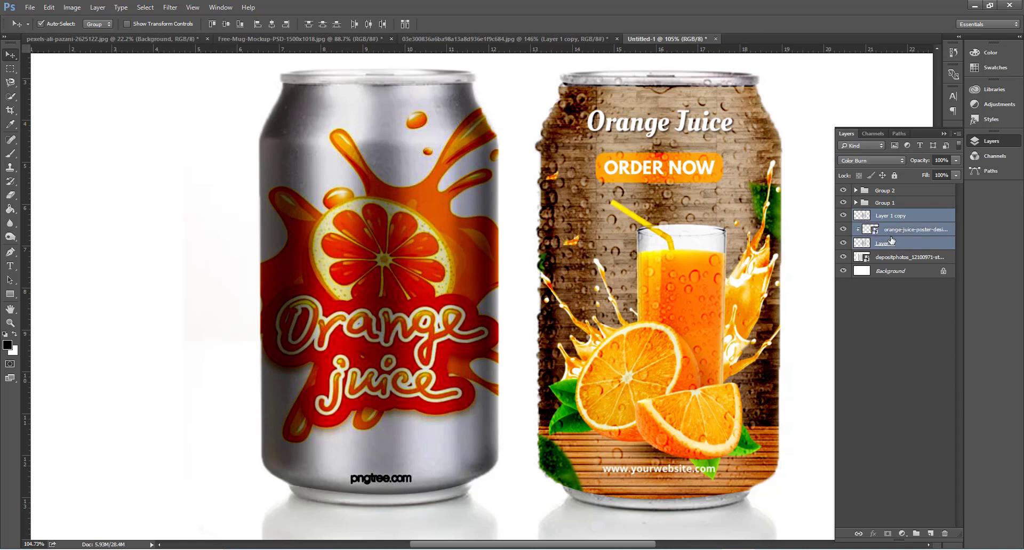
{"action": "left_click", "coordinate": [892, 221]}
{"action": "key", "text": "ctrl+j"}
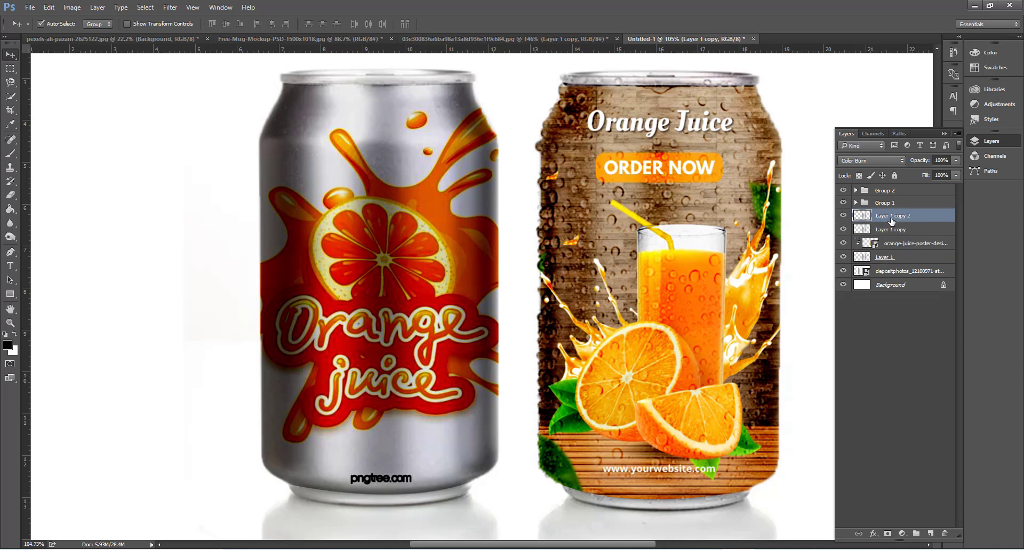
{"action": "left_click", "coordinate": [887, 245]}
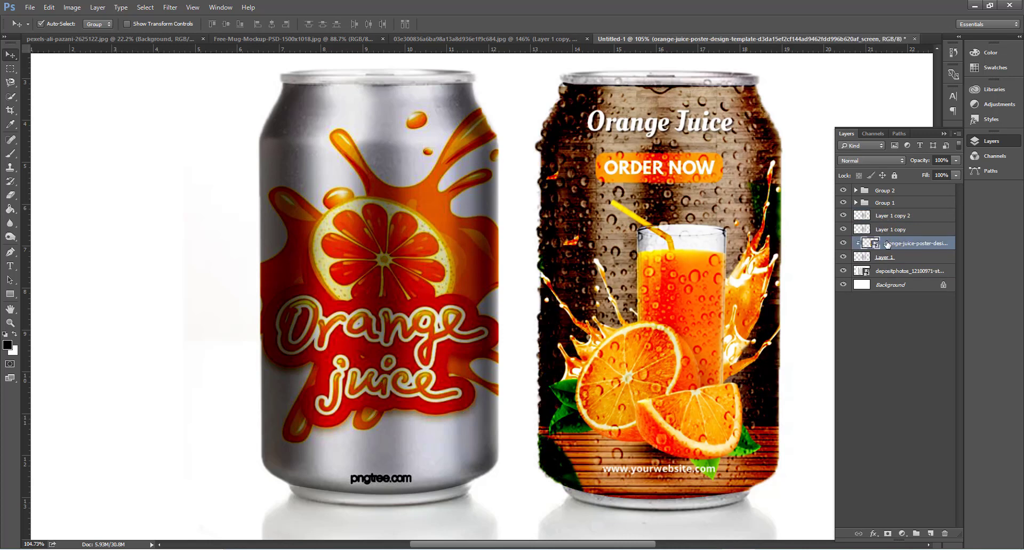
{"action": "key", "text": "ctrl+j"}
{"action": "left_click_drag", "start_coordinate": [887, 244], "coordinate": [886, 223]}
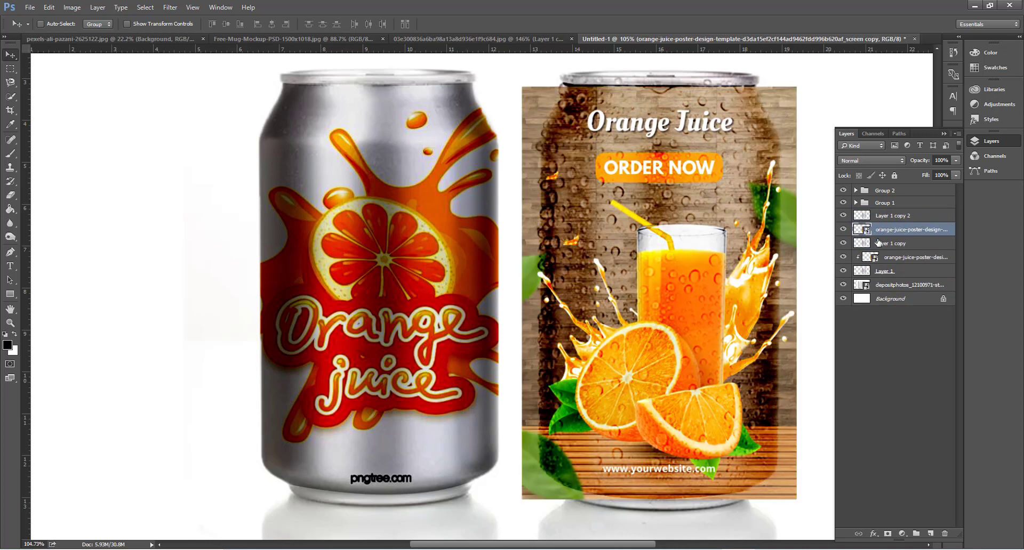
Duplicate the droplet layer again and group the original right-can layers as Group 3.
{"action": "left_click", "coordinate": [867, 244]}
{"action": "key", "text": "ctrl+j"}
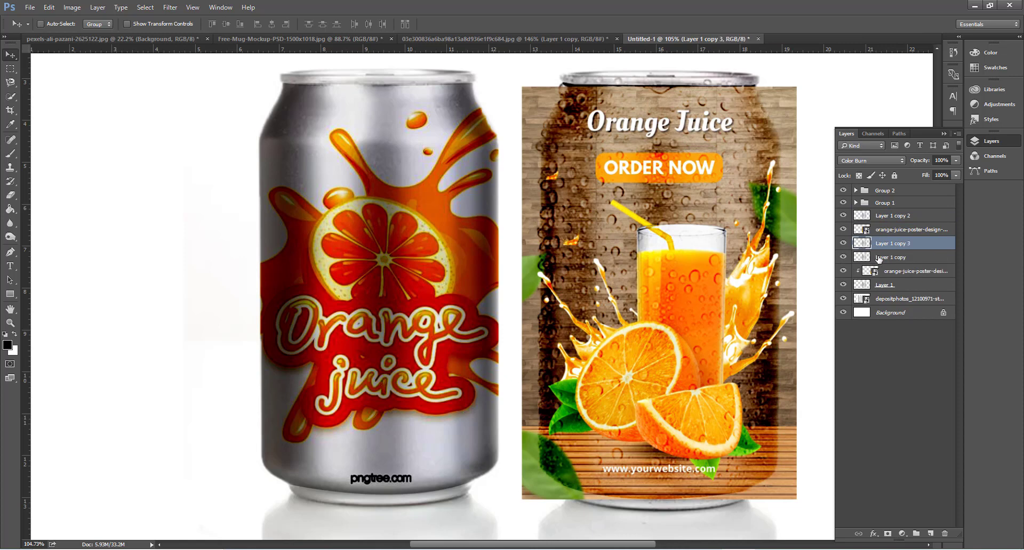
{"action": "left_click", "coordinate": [877, 258]}
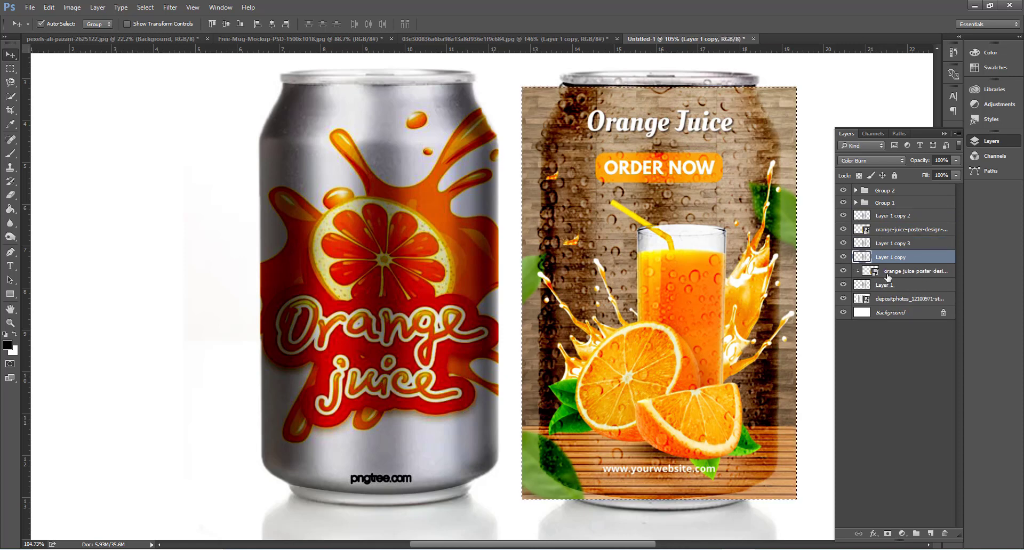
{"action": "key", "text": "ctrl+d"}
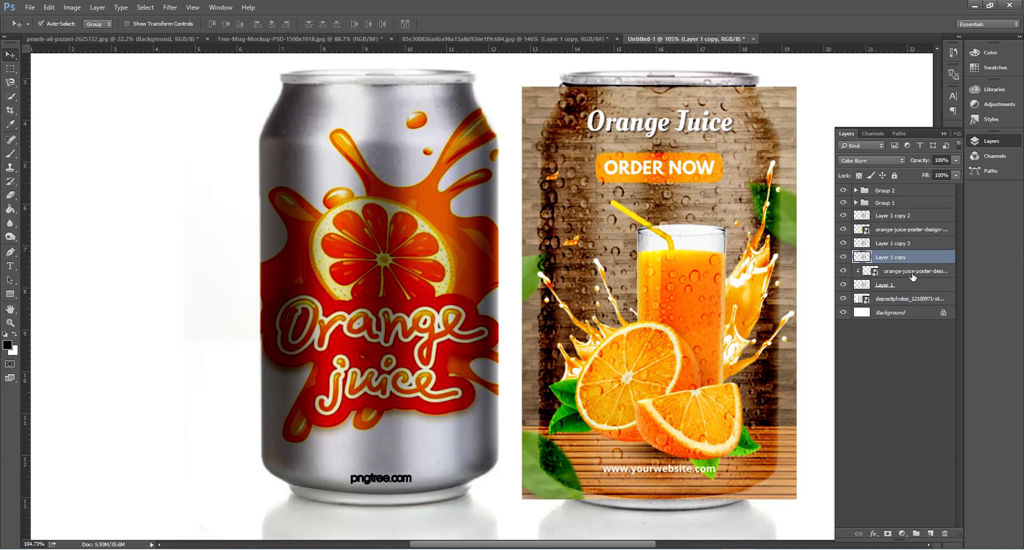
{"action": "left_click", "coordinate": [900, 286], "text": "shift"}
{"action": "key", "text": "ctrl+g"}
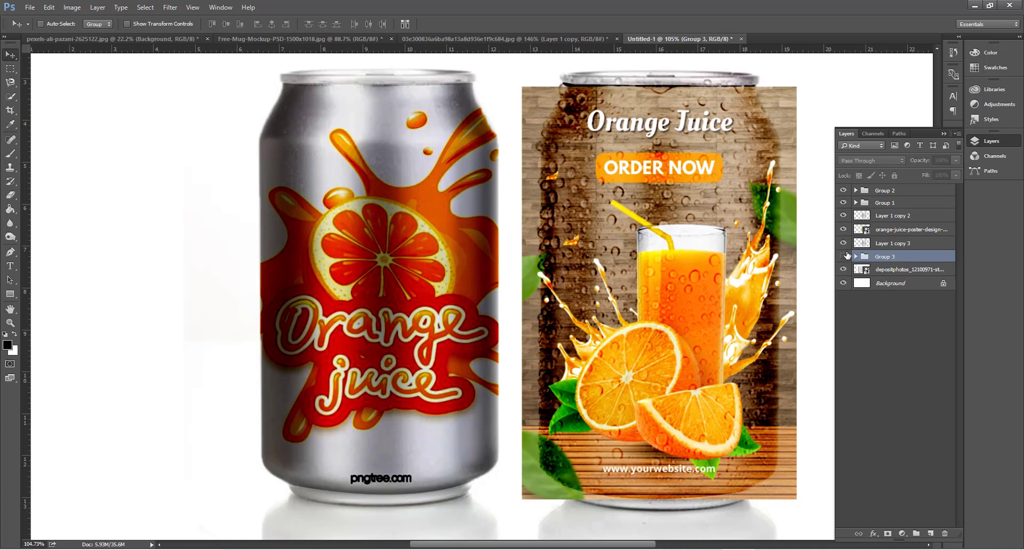
Hide Group 3 and show the duplicated droplet, poster and can layers.
{"action": "left_click_drag", "start_coordinate": [844, 243], "coordinate": [843, 215]}
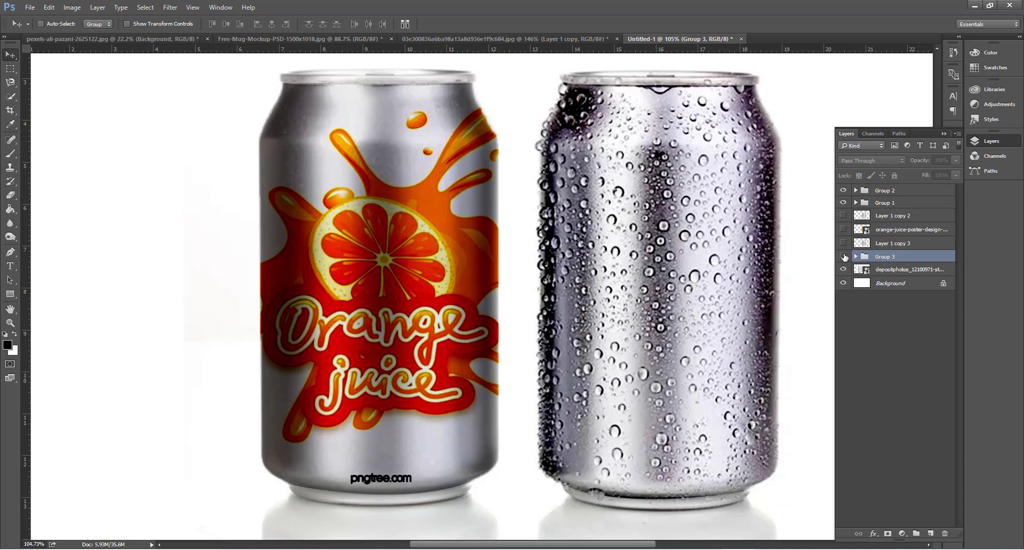
{"action": "left_click", "coordinate": [843, 257]}
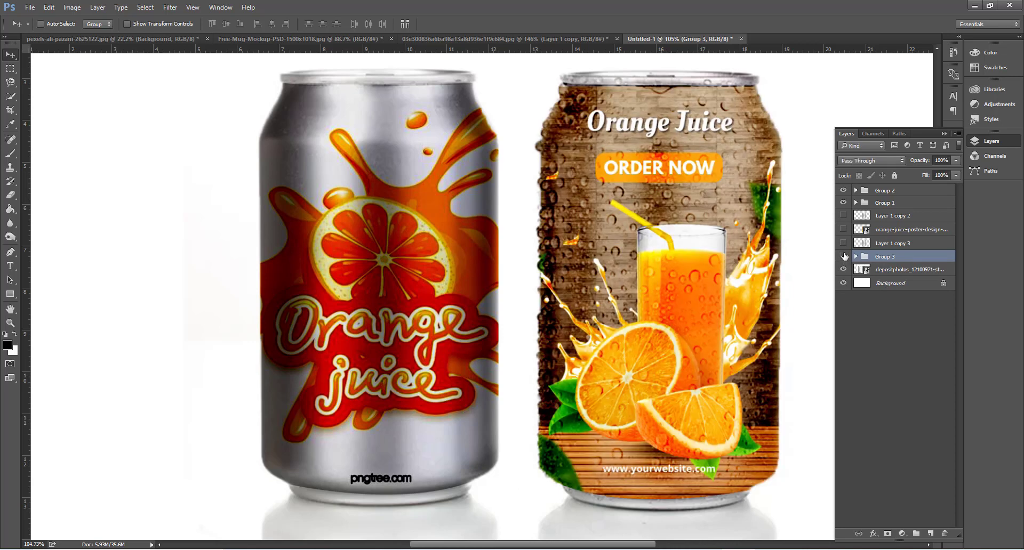
{"action": "left_click", "coordinate": [843, 256]}
{"action": "left_click", "coordinate": [843, 243]}
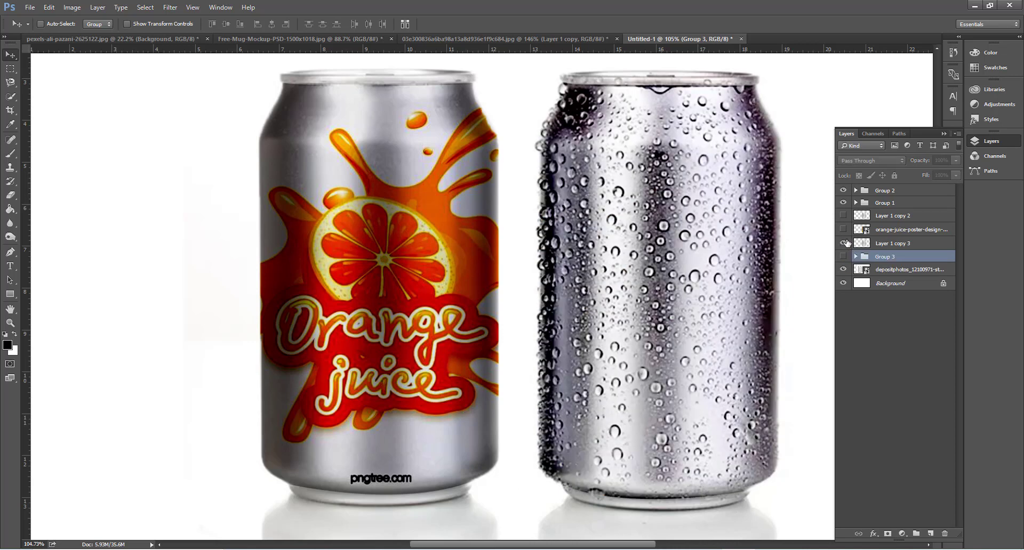
{"action": "left_click", "coordinate": [843, 230]}
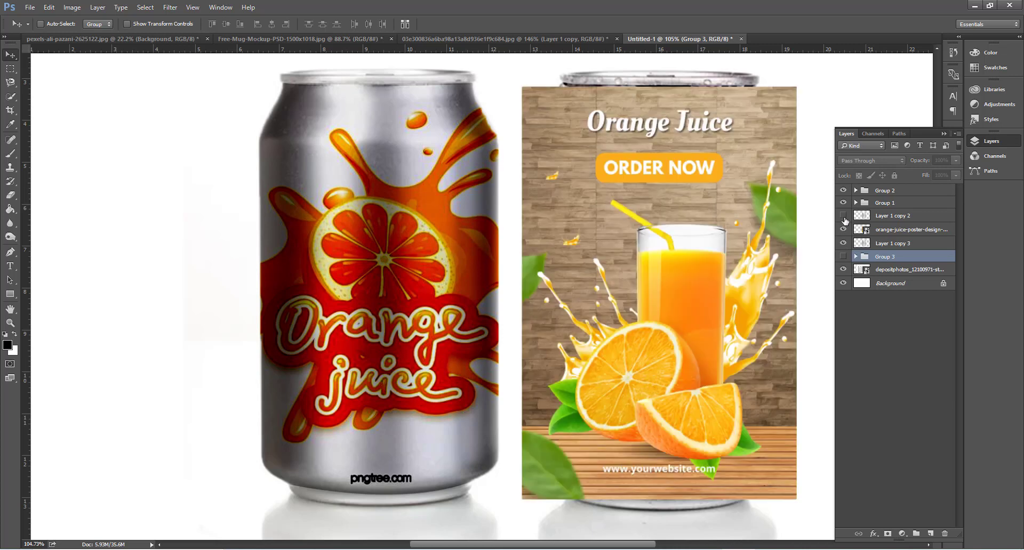
{"action": "left_click", "coordinate": [844, 216]}
Blend Layer 1 copy 2 with Linear Burn after trying Multiply and Darker Color.
{"action": "left_click", "coordinate": [880, 217]}
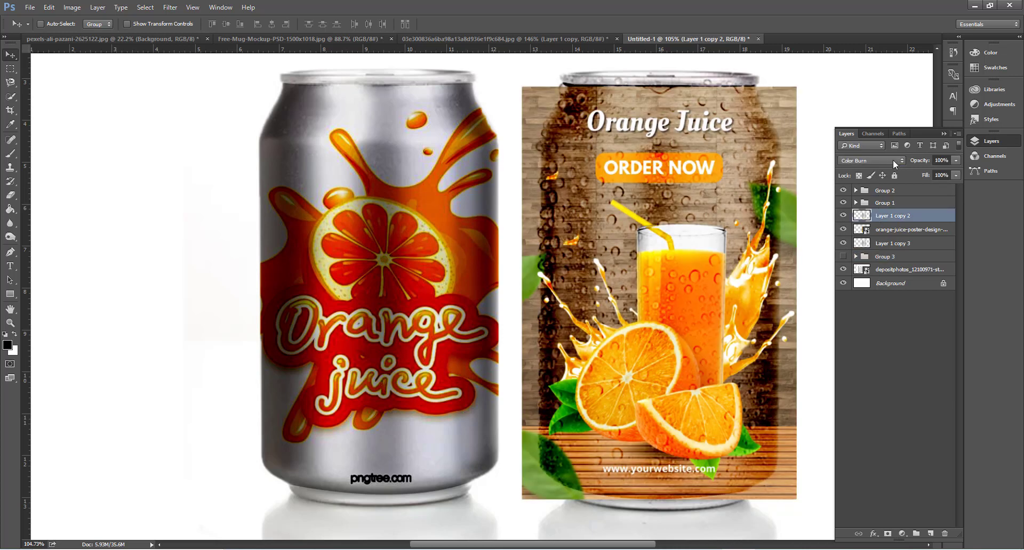
{"action": "left_click", "coordinate": [893, 159]}
{"action": "left_click", "coordinate": [875, 193]}
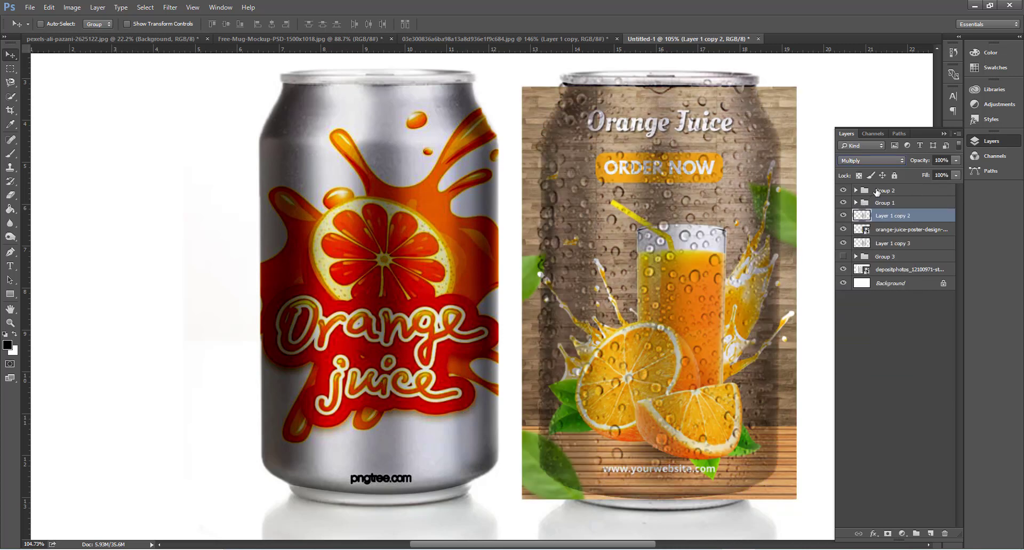
{"action": "left_click", "coordinate": [898, 161]}
{"action": "left_click", "coordinate": [872, 214]}
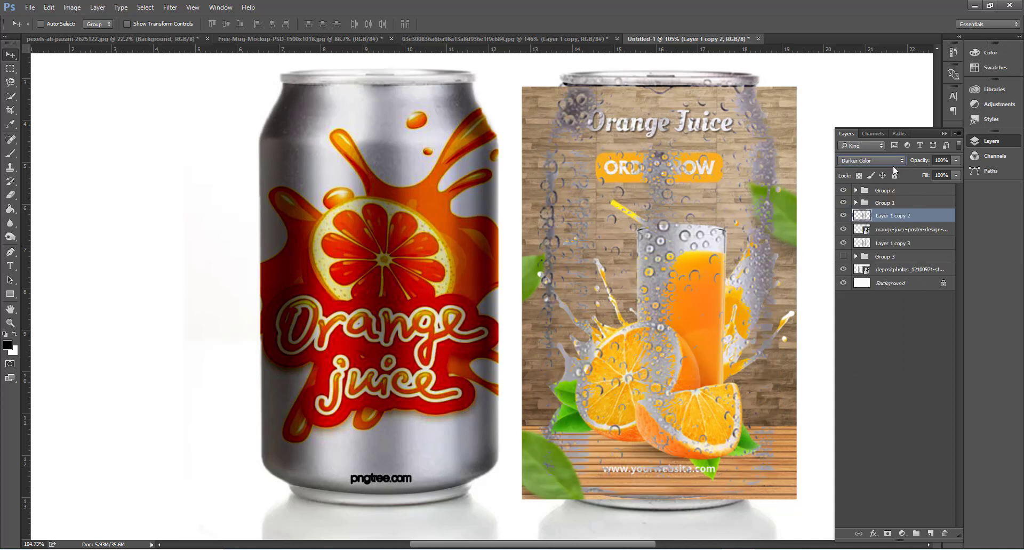
{"action": "left_click", "coordinate": [885, 160]}
{"action": "left_click", "coordinate": [867, 207]}
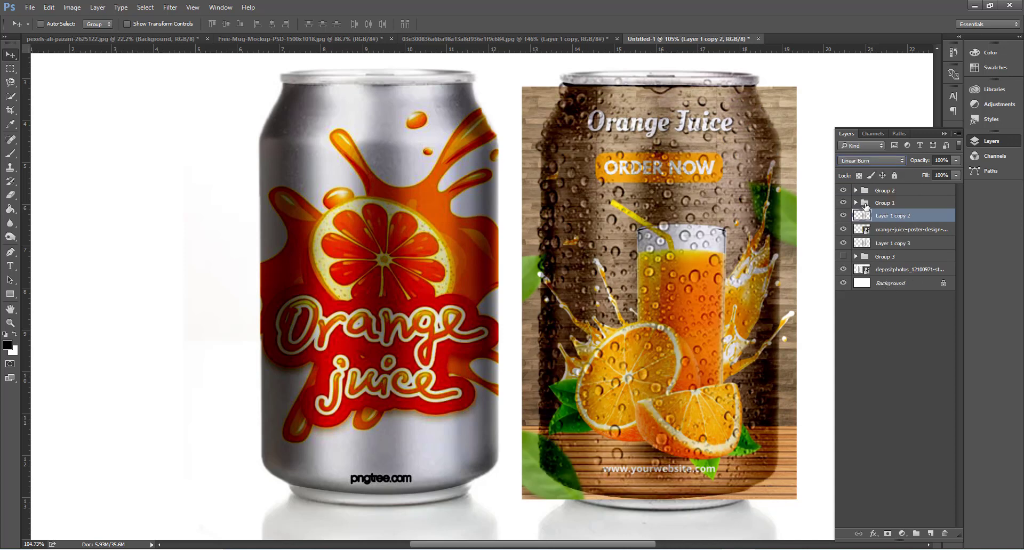
{"action": "left_click", "coordinate": [899, 230]}
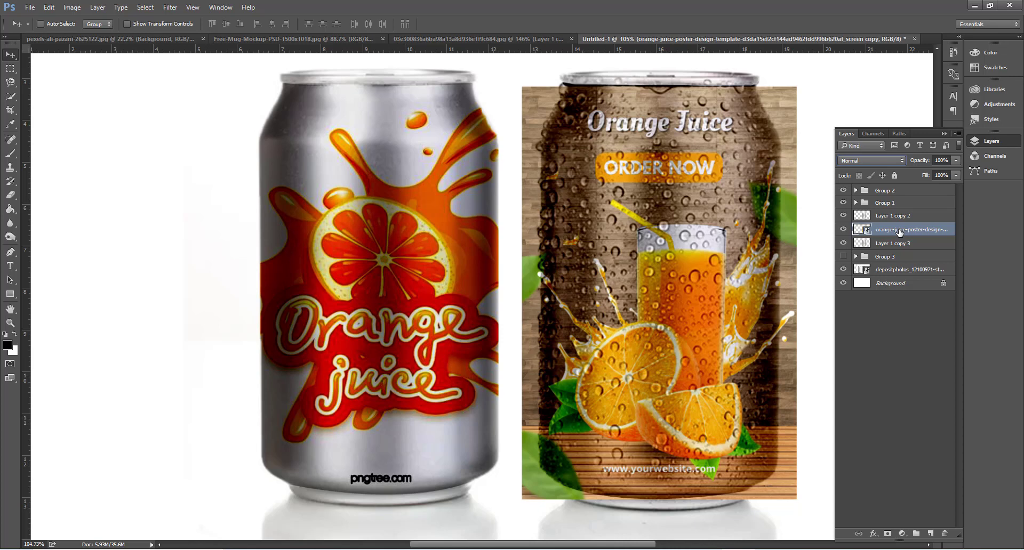
{"action": "right_click", "coordinate": [900, 231]}
Clip the poster copy to the can and try Multiply, Linear Dodge and Darker Color on the droplets.
{"action": "left_click", "coordinate": [790, 356]}
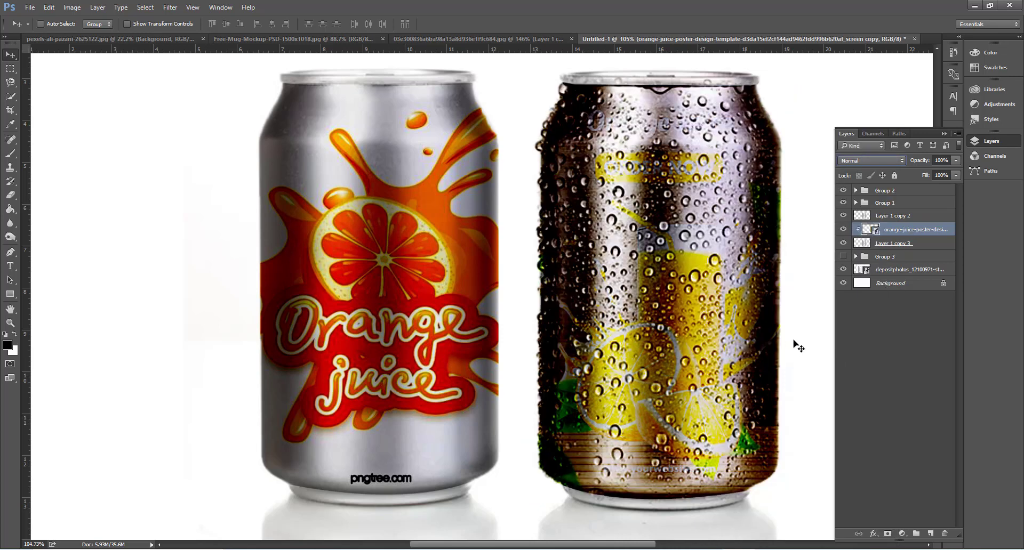
{"action": "left_click", "coordinate": [910, 216]}
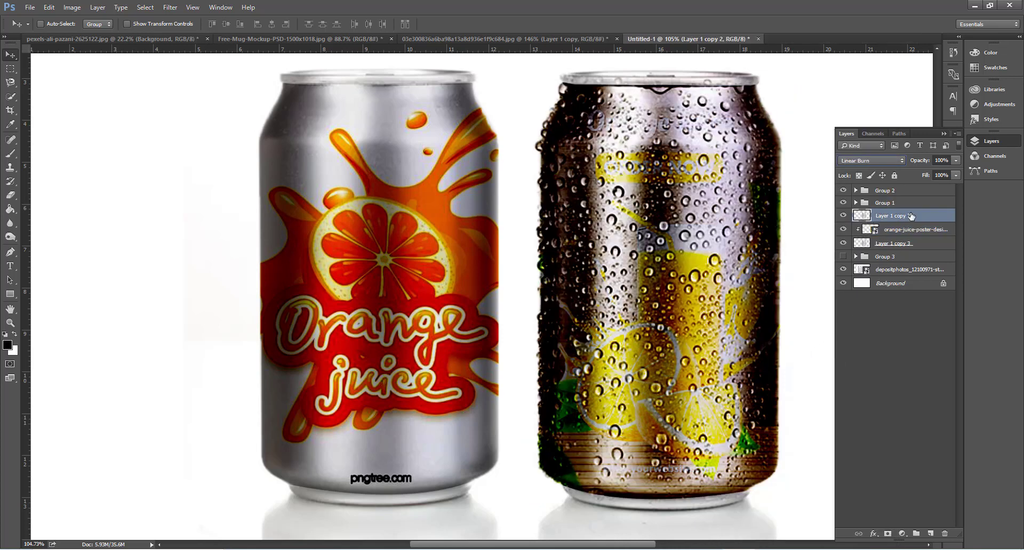
{"action": "left_click", "coordinate": [900, 162]}
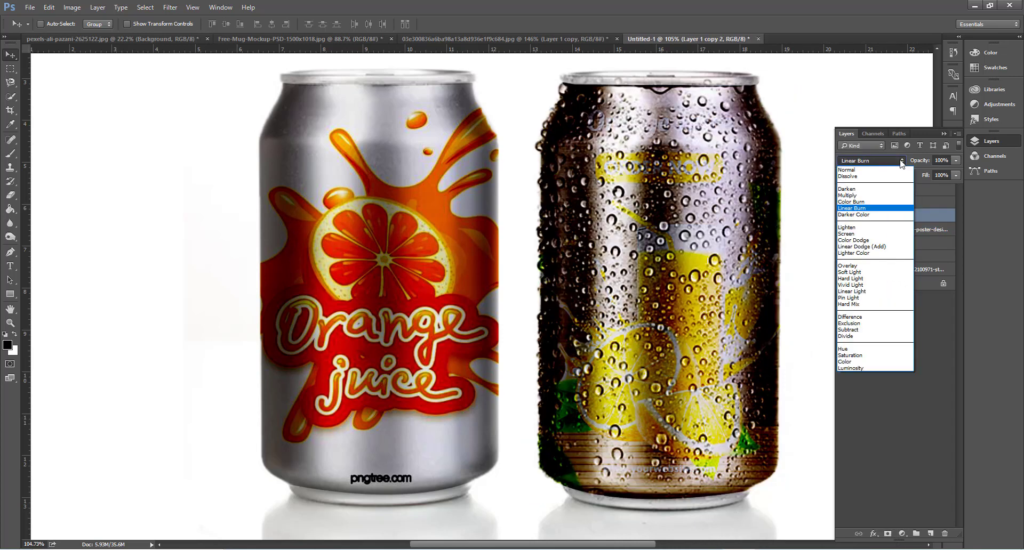
{"action": "left_click", "coordinate": [874, 197]}
{"action": "left_click", "coordinate": [888, 162]}
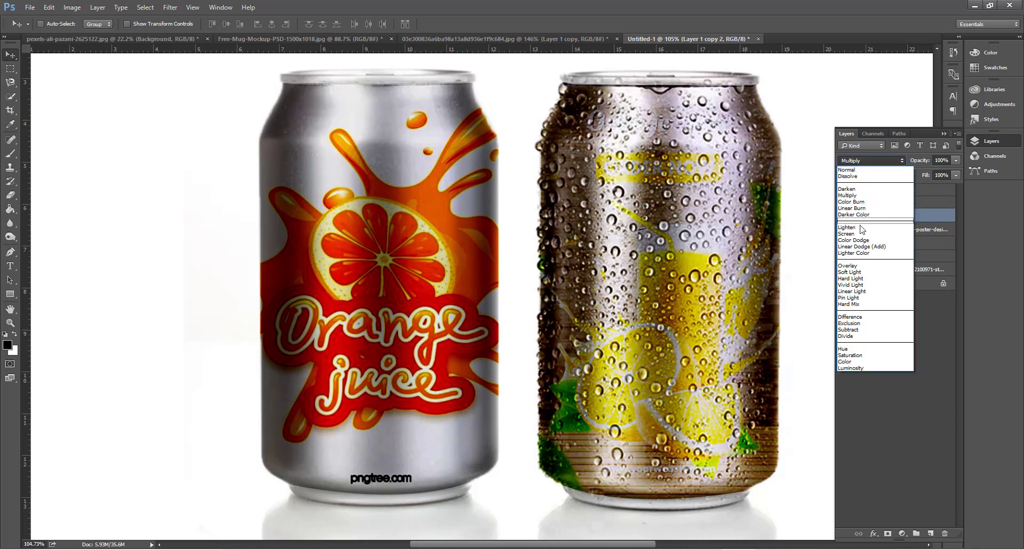
{"action": "left_click", "coordinate": [859, 247]}
{"action": "left_click", "coordinate": [902, 161]}
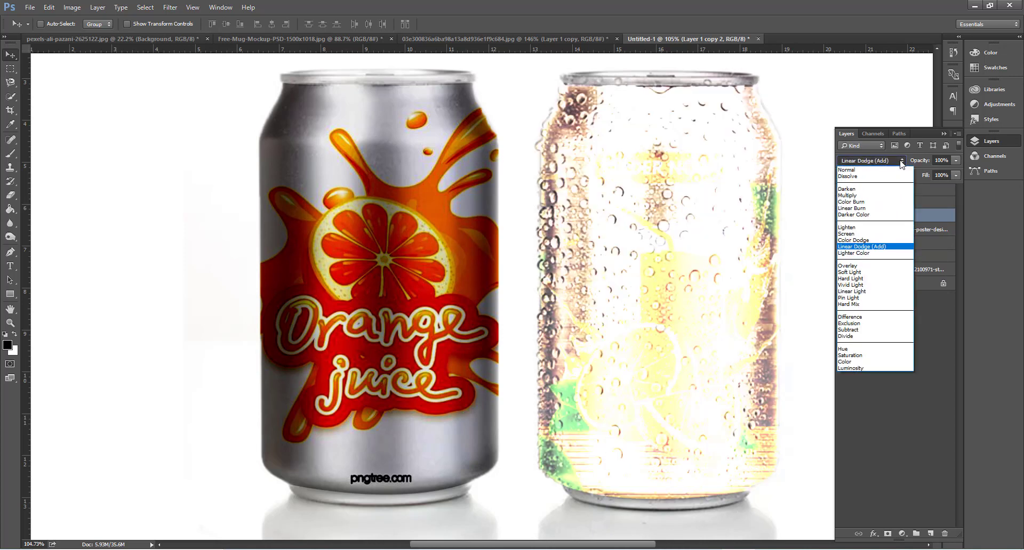
{"action": "left_click", "coordinate": [853, 214]}
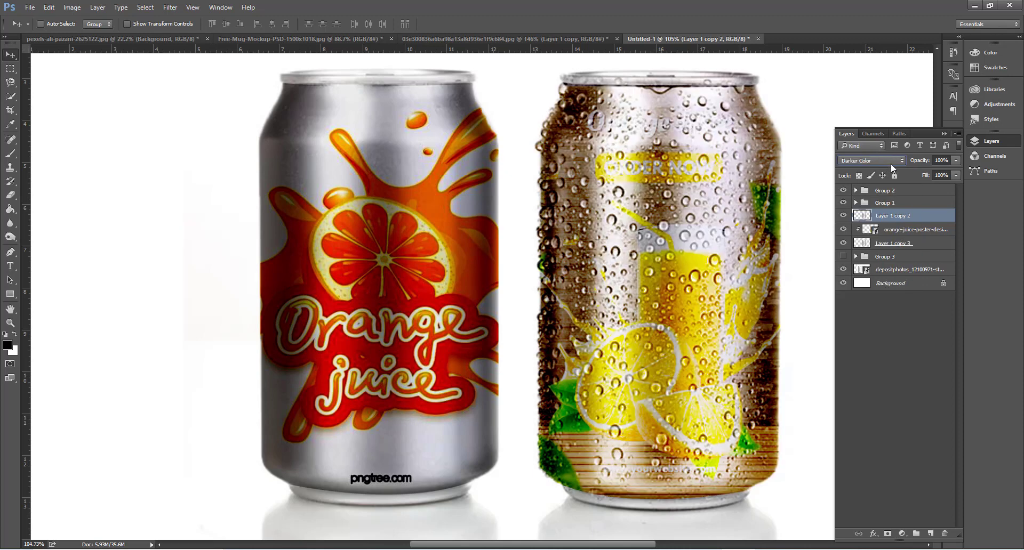
Try Overlay, Soft Light, Color and Linear Light blending on the droplet layer.
{"action": "left_click", "coordinate": [891, 161]}
{"action": "left_click", "coordinate": [870, 243]}
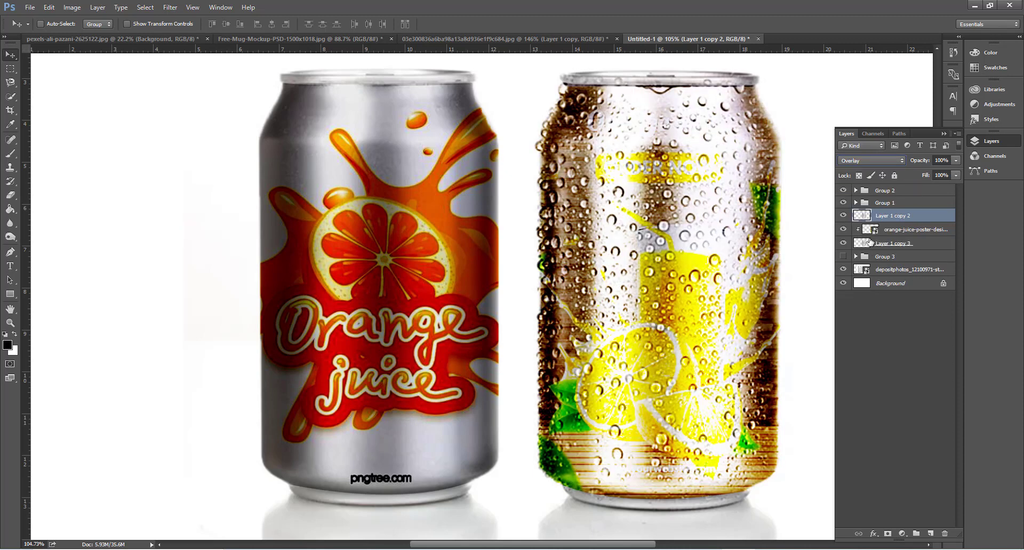
{"action": "left_click", "coordinate": [900, 162]}
{"action": "left_click", "coordinate": [897, 275]}
{"action": "left_click", "coordinate": [872, 161]}
{"action": "left_click", "coordinate": [856, 354]}
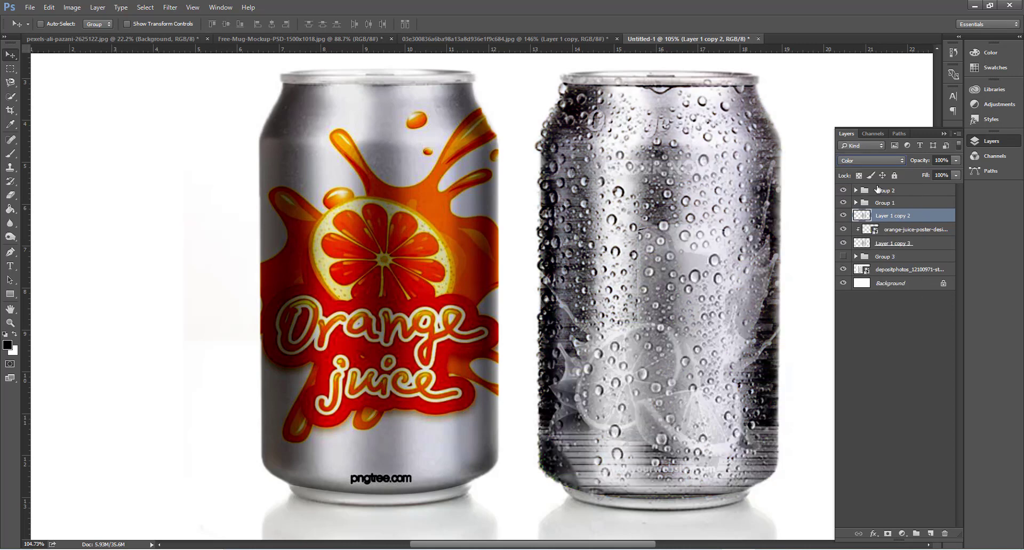
{"action": "left_click", "coordinate": [872, 160]}
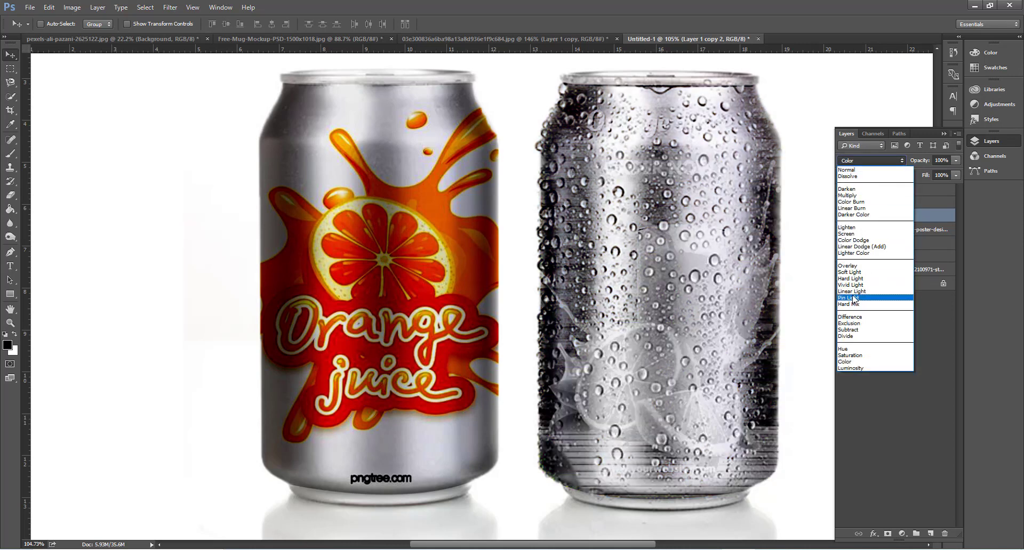
{"action": "left_click", "coordinate": [852, 291]}
Set the droplet layer to Darken and select it with the poster and Layer 1 copy 3.
{"action": "left_click", "coordinate": [887, 159]}
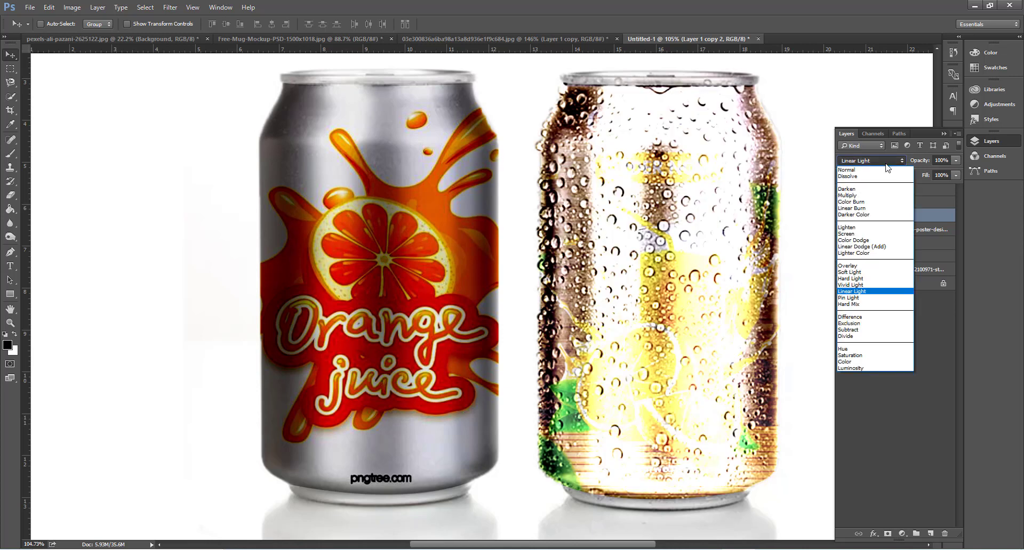
{"action": "left_click", "coordinate": [870, 176]}
{"action": "left_click", "coordinate": [899, 161]}
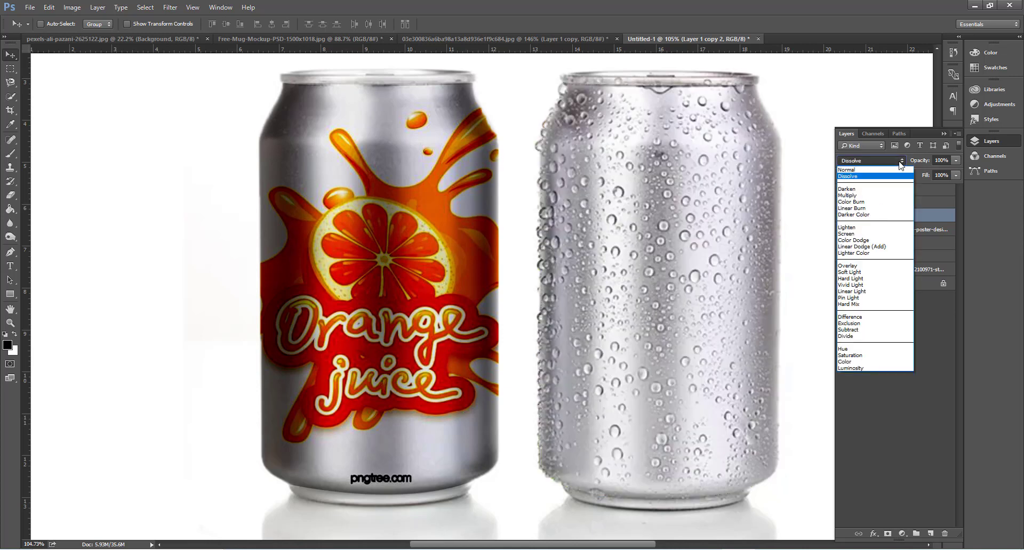
{"action": "left_click", "coordinate": [880, 188]}
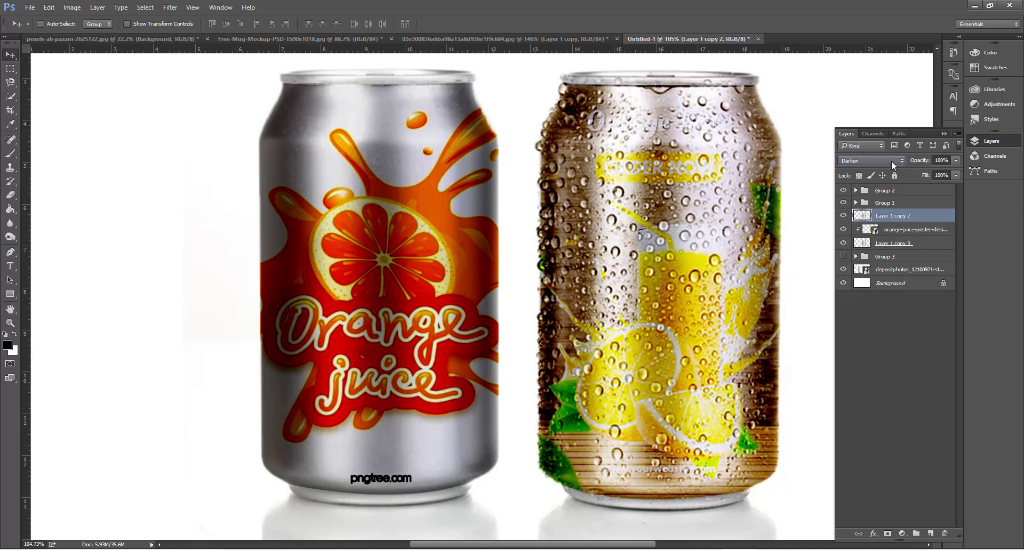
{"action": "left_click", "coordinate": [908, 232], "text": "shift"}
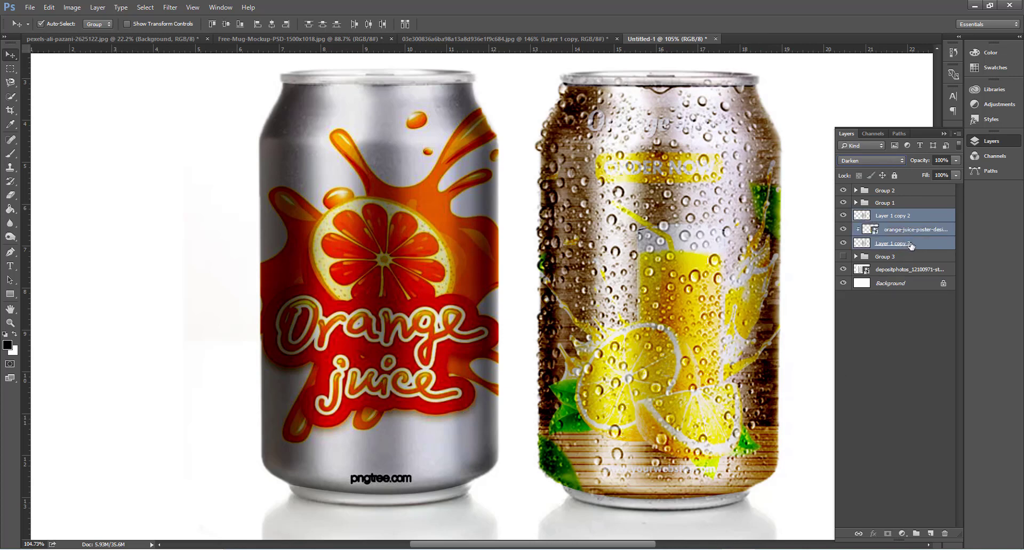
Group the three right-can layers as Group 4 and compare it with Group 3.
{"action": "key", "text": "ctrl+g"}
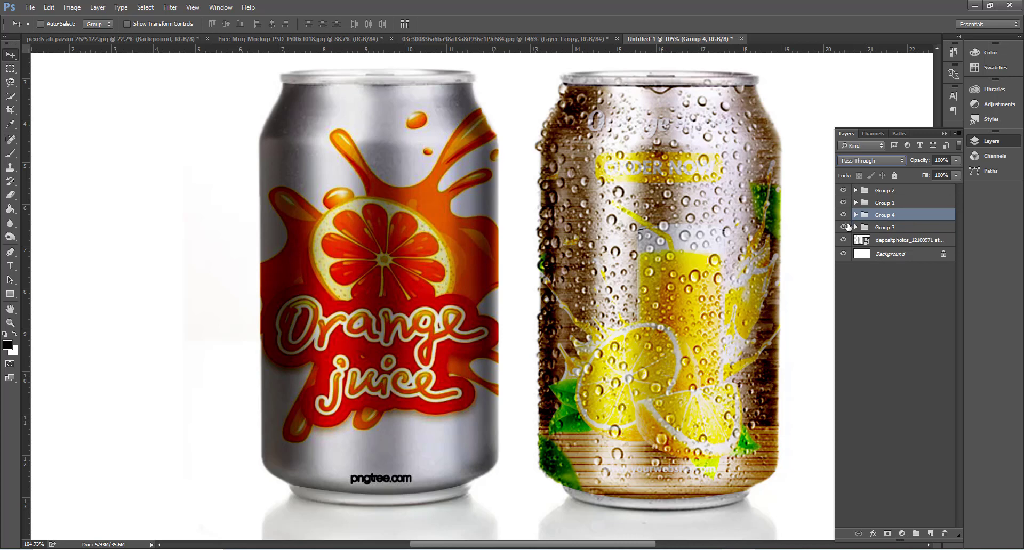
{"action": "left_click", "coordinate": [843, 215]}
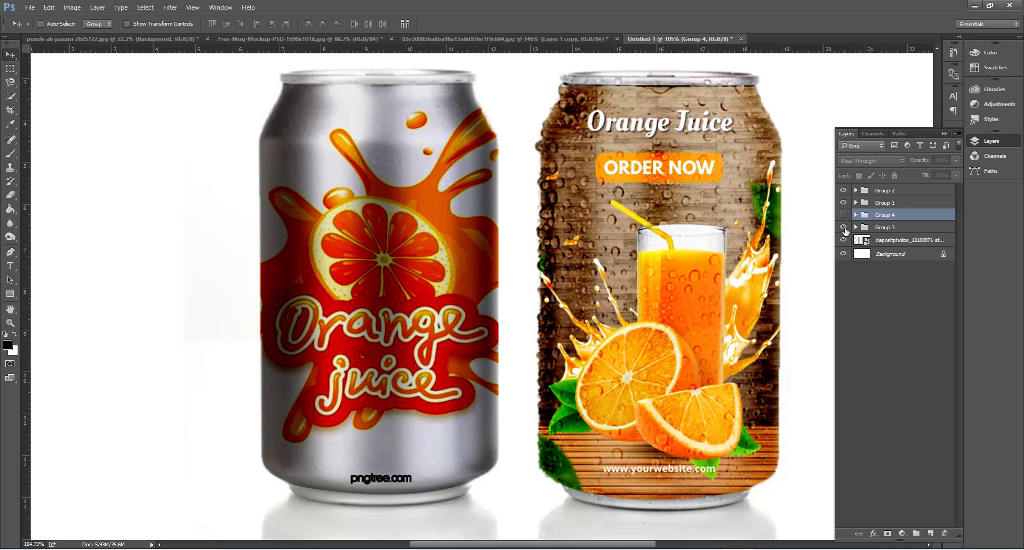
{"action": "left_click", "coordinate": [843, 227]}
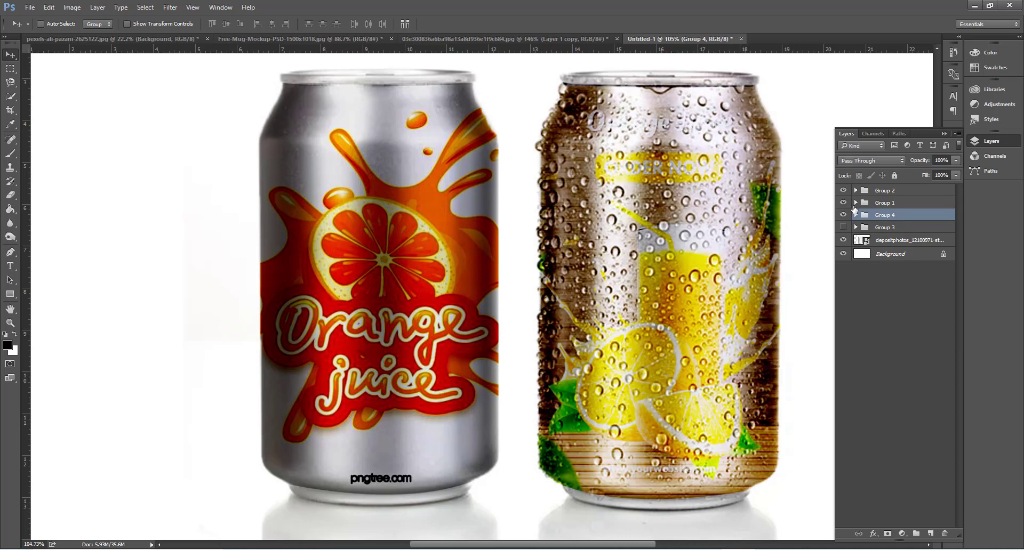
{"action": "left_click", "coordinate": [856, 215]}
{"action": "left_click", "coordinate": [892, 228]}
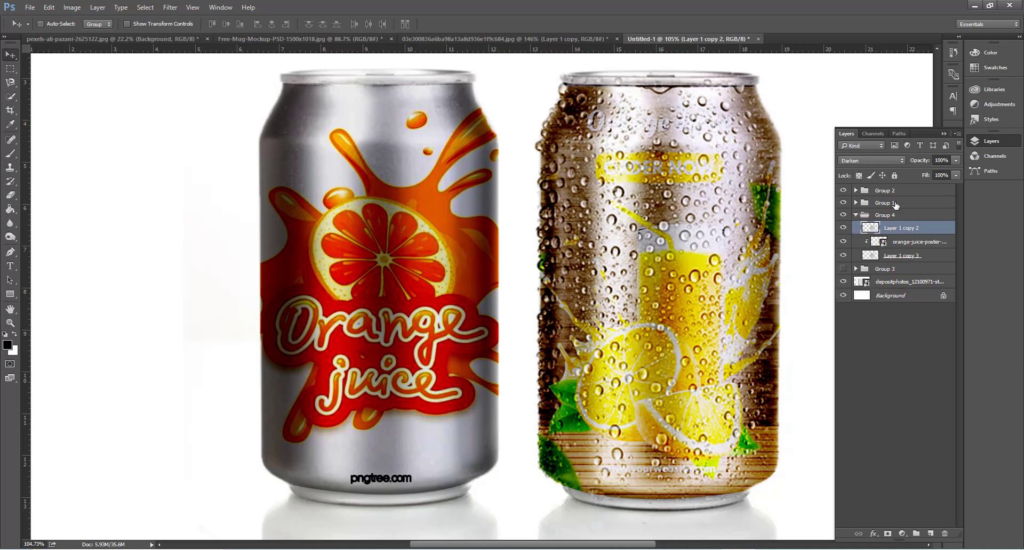
{"action": "left_click", "coordinate": [900, 161]}
{"action": "left_click", "coordinate": [902, 163]}
Switch Layer 1 copy 2 to Color Burn, comparing it with Group 3's Layer 1 copy.
{"action": "left_click", "coordinate": [855, 269]}
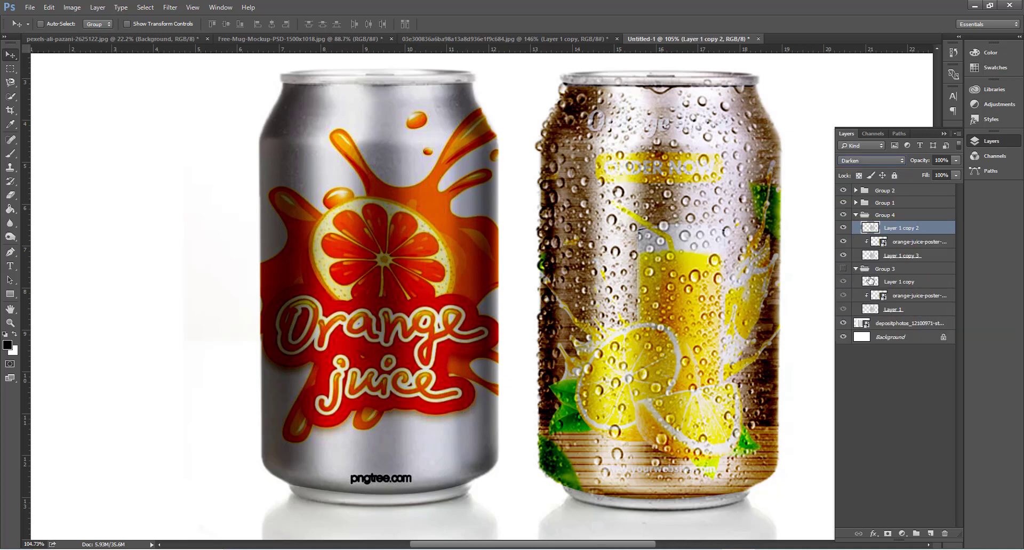
{"action": "left_click", "coordinate": [874, 281]}
{"action": "left_click", "coordinate": [901, 228]}
{"action": "left_click", "coordinate": [875, 160]}
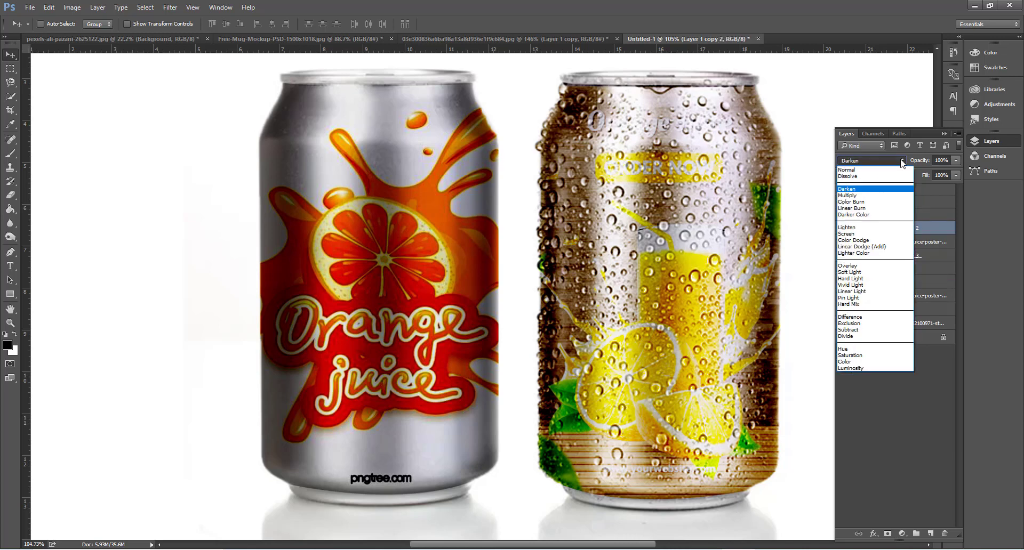
{"action": "left_click", "coordinate": [869, 202]}
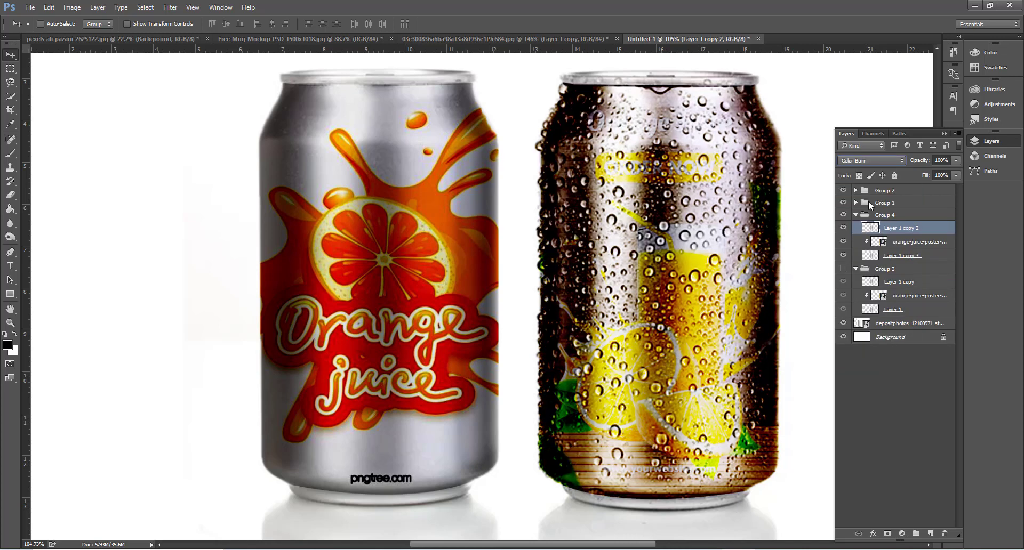
{"action": "left_click", "coordinate": [880, 281]}
{"action": "left_click", "coordinate": [891, 229]}
{"action": "left_click", "coordinate": [900, 162]}
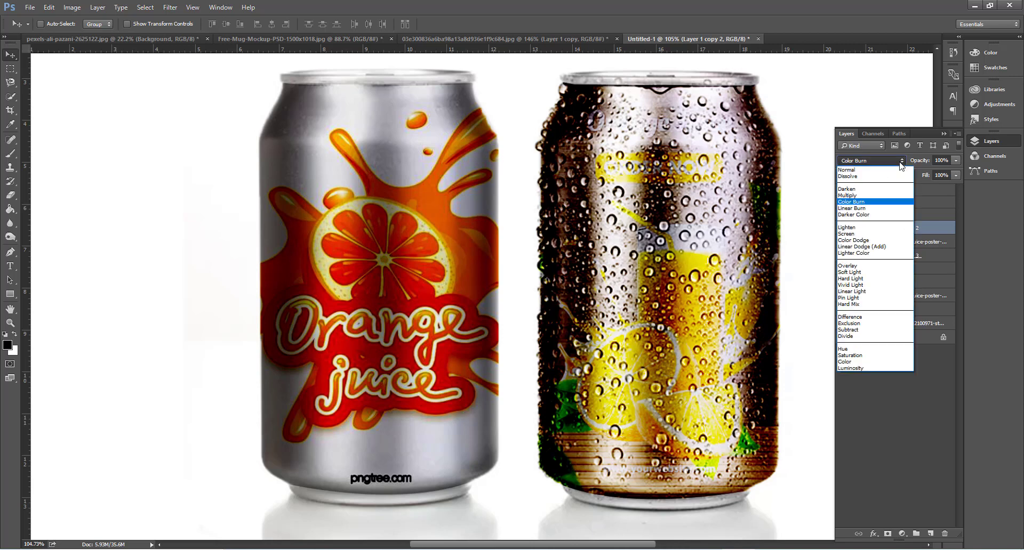
Try Linear Burn and Lighten on Layer 1 copy 2, then settle on Overlay.
{"action": "left_click", "coordinate": [865, 208]}
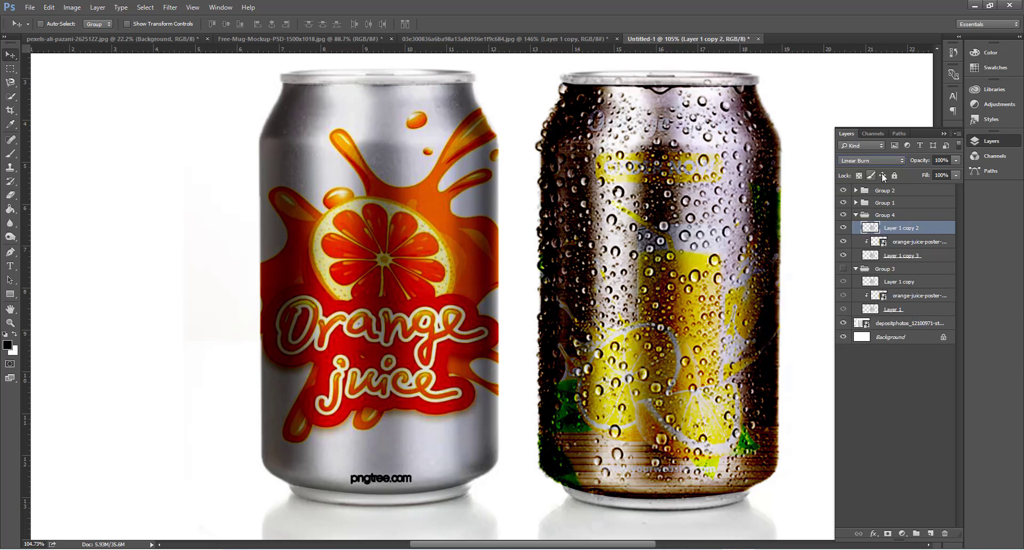
{"action": "left_click", "coordinate": [890, 162]}
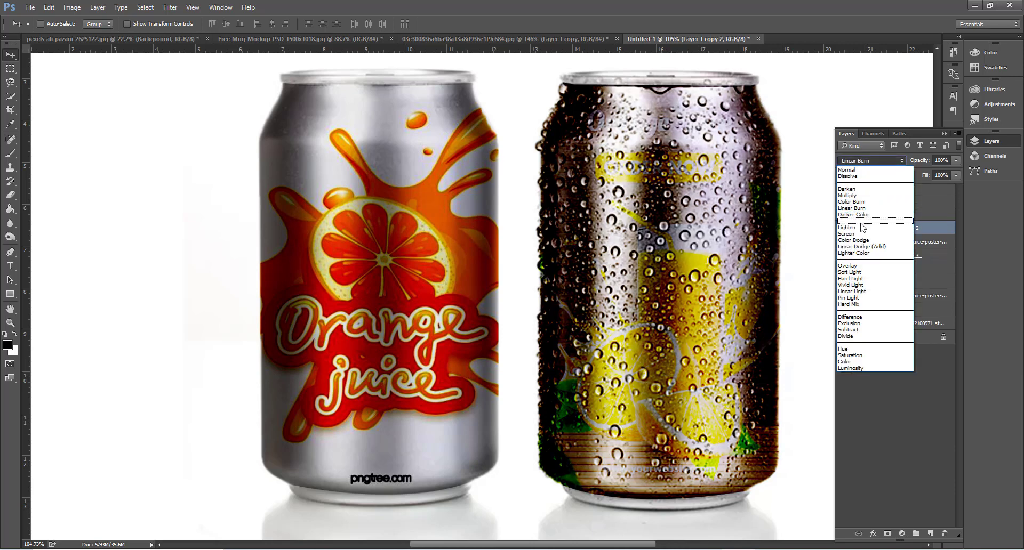
{"action": "left_click", "coordinate": [853, 227]}
{"action": "left_click", "coordinate": [902, 162]}
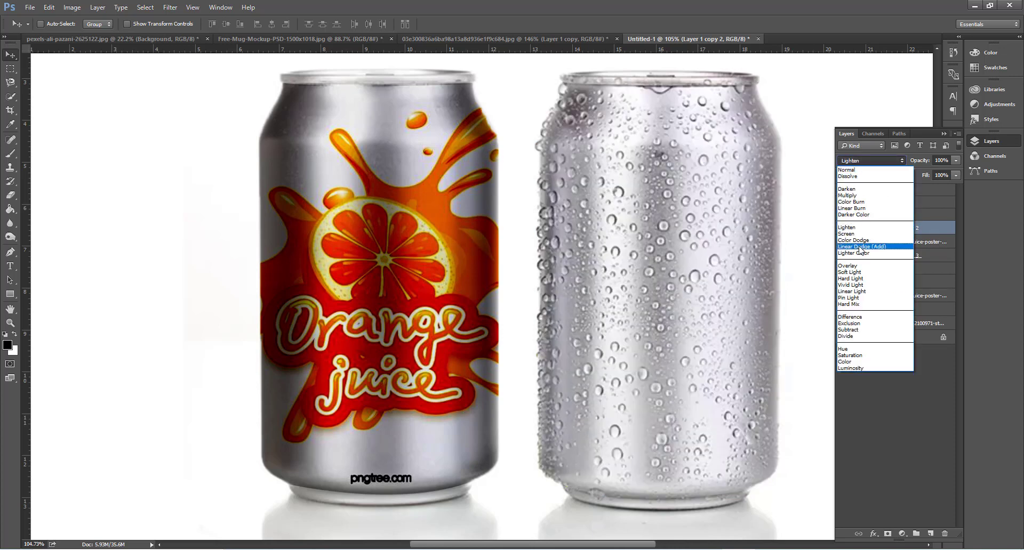
{"action": "left_click", "coordinate": [853, 264]}
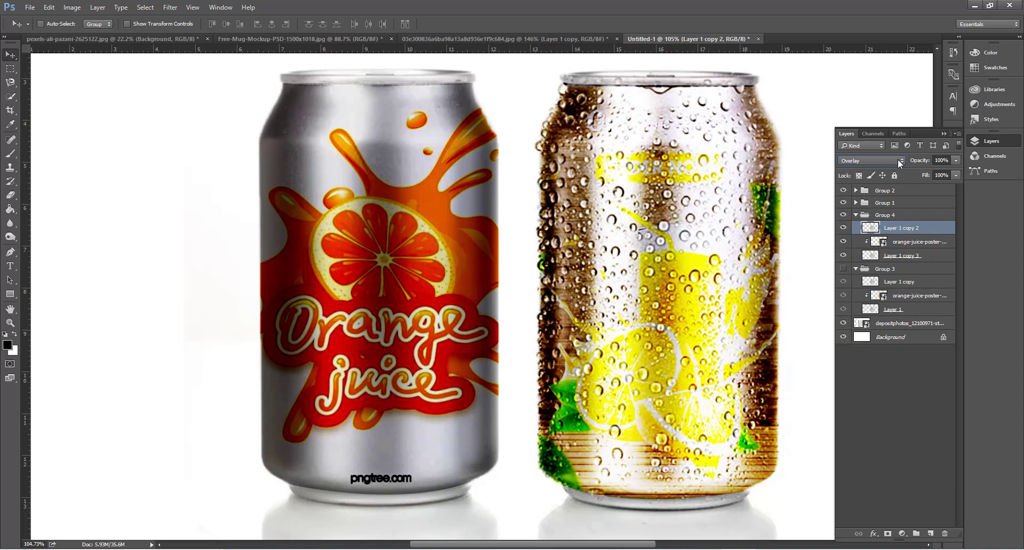
Compare Group 3 and Layer 1 copy 2 visibility, then hide and collapse Group 4.
{"action": "left_click", "coordinate": [843, 269]}
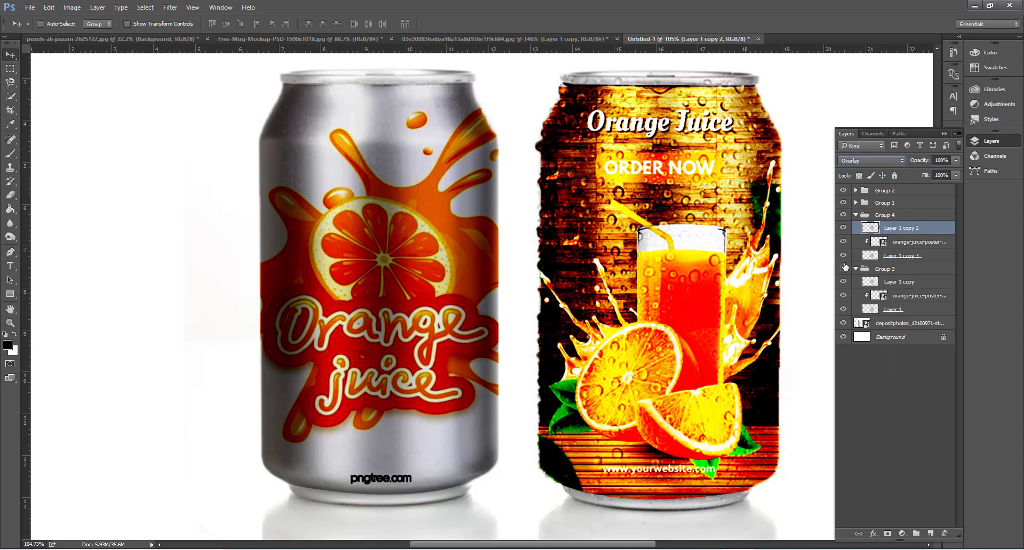
{"action": "left_click", "coordinate": [843, 269]}
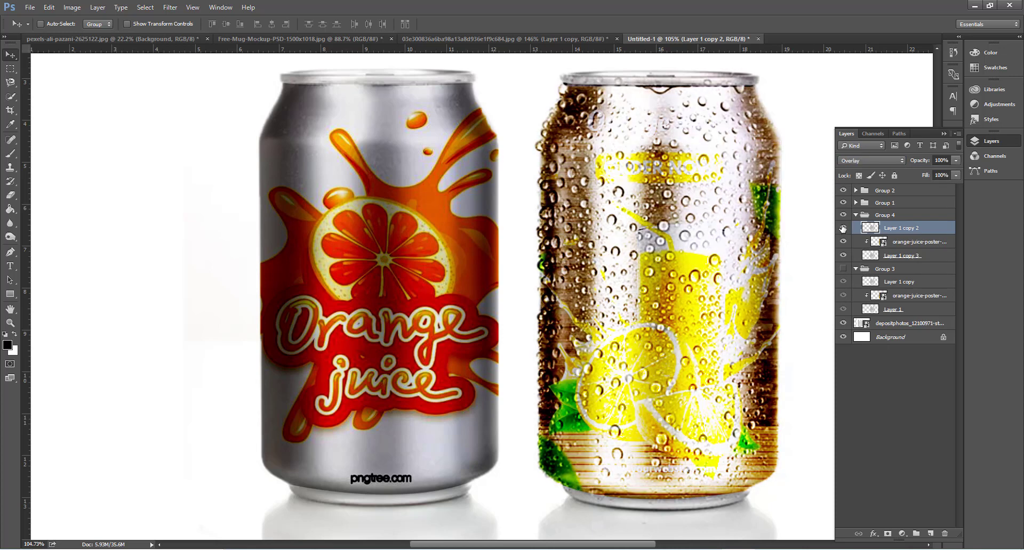
{"action": "left_click", "coordinate": [843, 228]}
{"action": "left_click", "coordinate": [843, 268]}
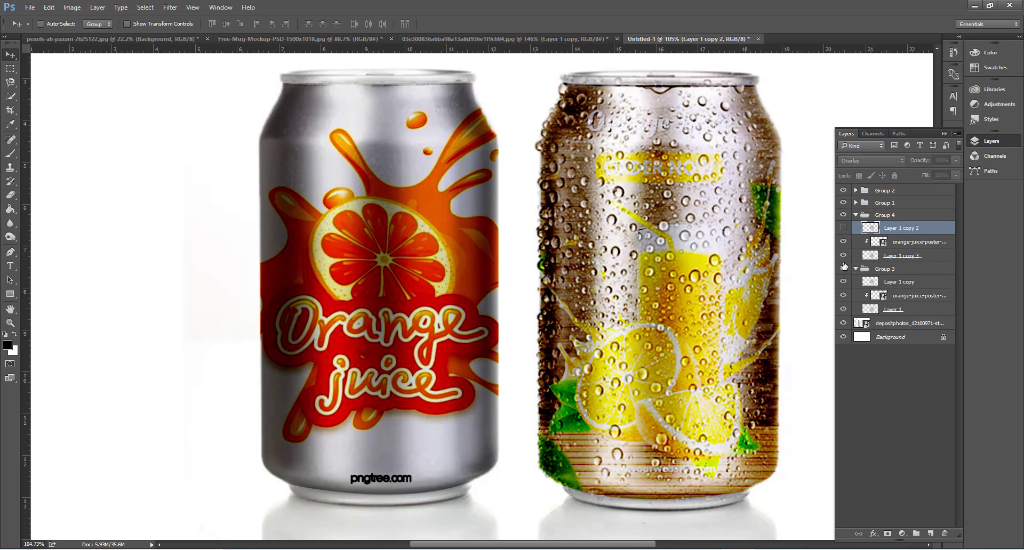
{"action": "left_click", "coordinate": [842, 227]}
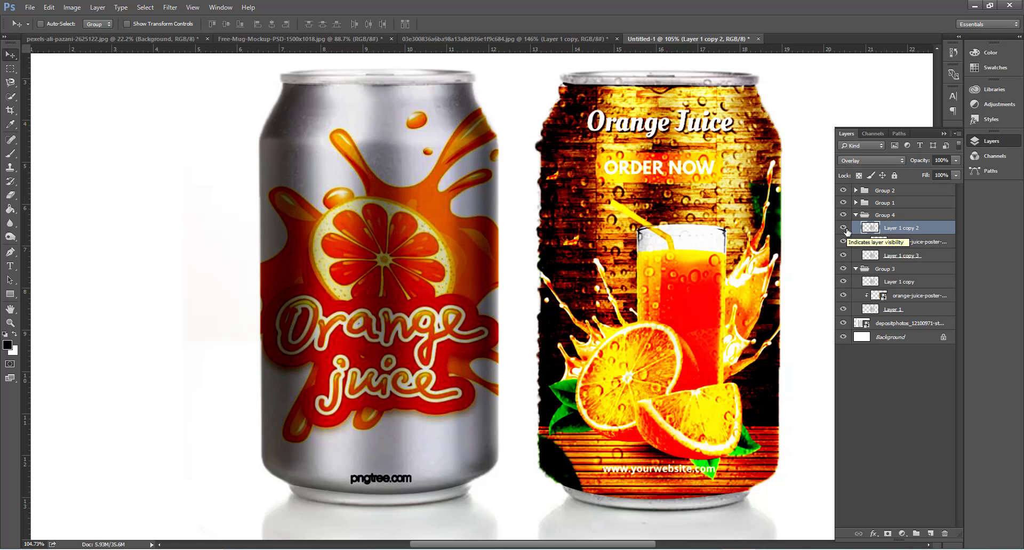
{"action": "left_click", "coordinate": [843, 227]}
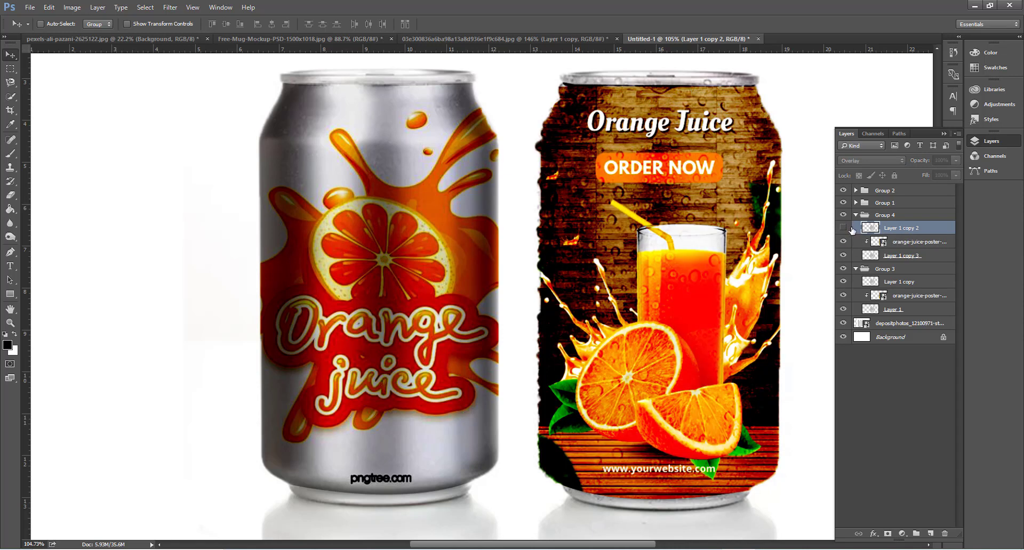
{"action": "left_click", "coordinate": [843, 215]}
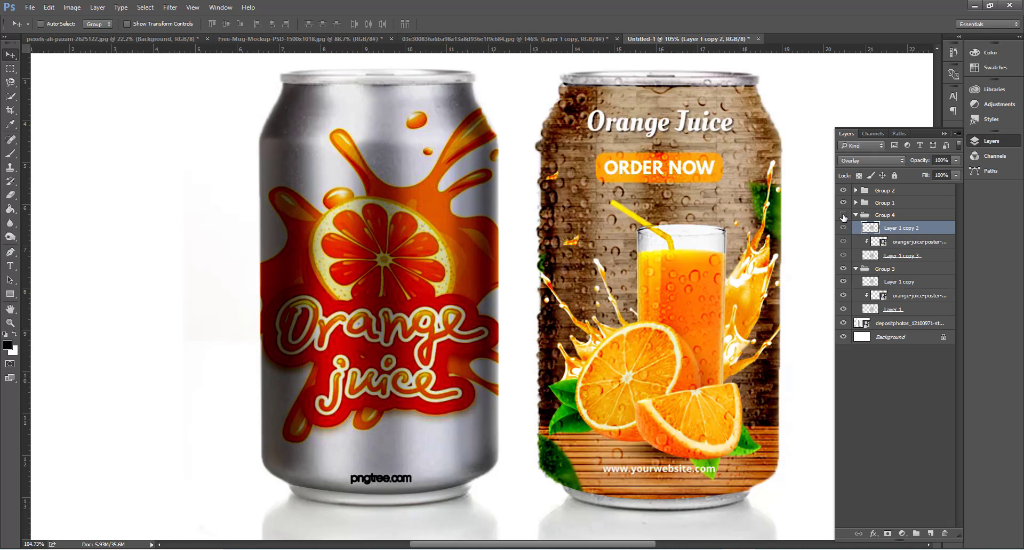
{"action": "left_click", "coordinate": [856, 215]}
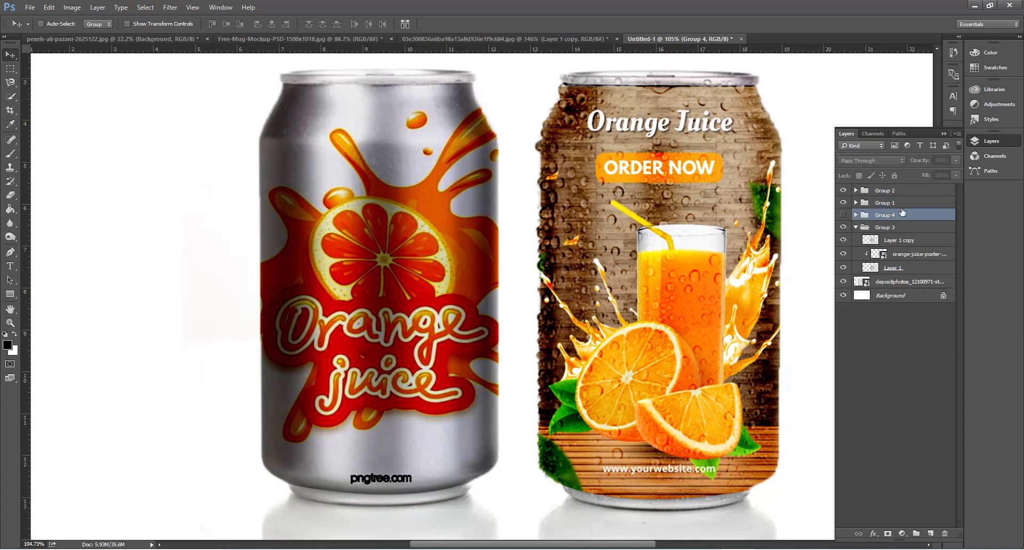